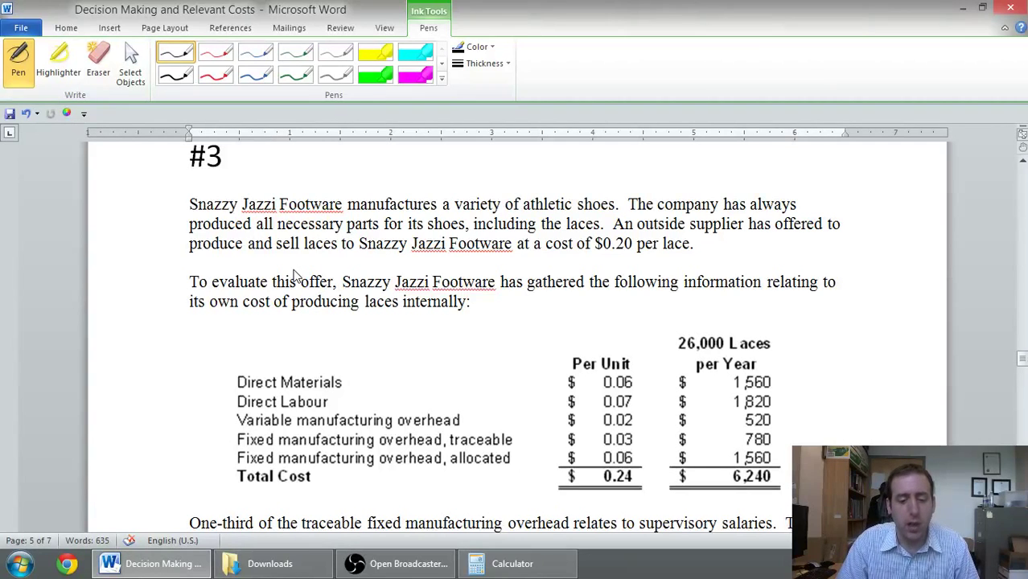
- Handwrite the title "Make or Buy" in black ink beside the #3 heading
{"action": "mouse_move", "coordinate": [345, 152]}
{"action": "left_mouse_down"}
{"action": "mouse_move", "coordinate": [346, 176]}
{"action": "mouse_move", "coordinate": [361, 174]}
{"action": "left_mouse_up"}
{"action": "left_click_drag", "start_coordinate": [370, 166], "coordinate": [376, 177]}
{"action": "mouse_move", "coordinate": [390, 157]}
{"action": "left_mouse_down"}
{"action": "mouse_move", "coordinate": [393, 177]}
{"action": "mouse_move", "coordinate": [438, 175]}
{"action": "left_mouse_up"}
{"action": "left_click_drag", "start_coordinate": [447, 175], "coordinate": [502, 171]}
{"action": "left_click_drag", "start_coordinate": [510, 157], "coordinate": [505, 182]}
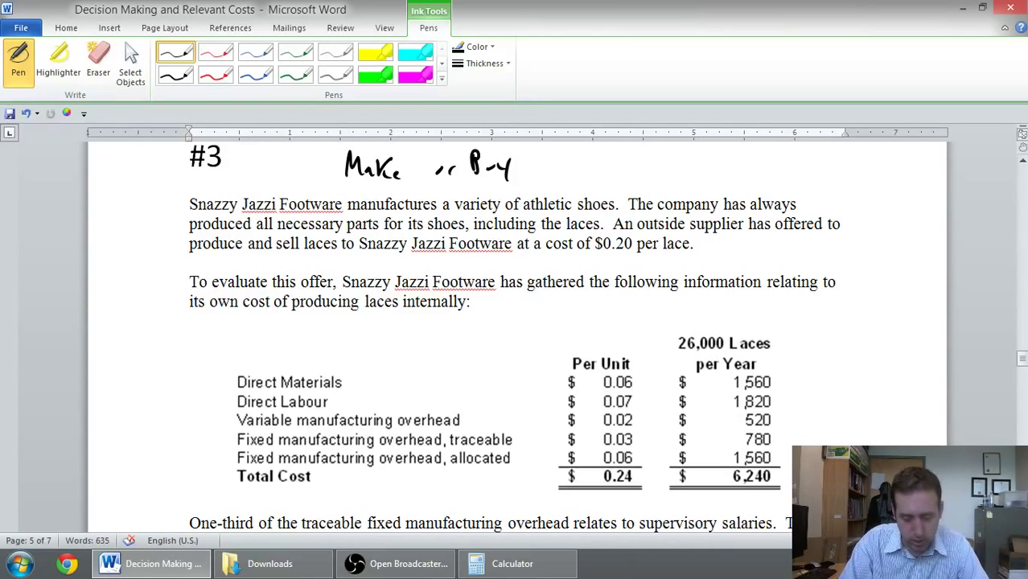
- Mark the 0.24 per-unit total cost with an arrow and double-underline the supplier's $0.20 price in the problem text
{"action": "mouse_move", "coordinate": [614, 502]}
{"action": "left_mouse_down"}
{"action": "mouse_move", "coordinate": [615, 484]}
{"action": "mouse_move", "coordinate": [626, 488]}
{"action": "left_mouse_up"}
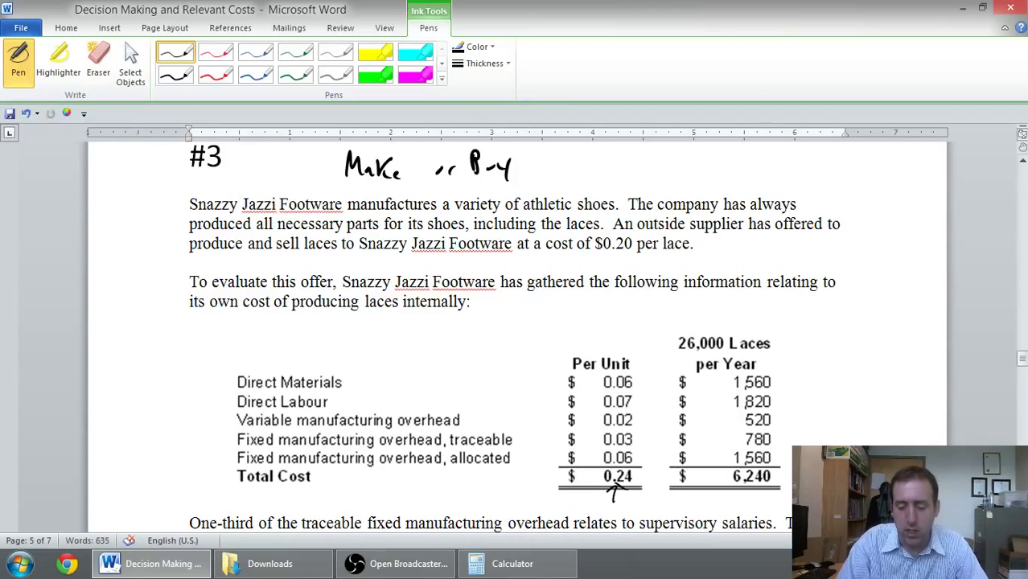
{"action": "left_click_drag", "start_coordinate": [595, 257], "coordinate": [640, 251]}
{"action": "left_click_drag", "start_coordinate": [597, 264], "coordinate": [626, 264]}
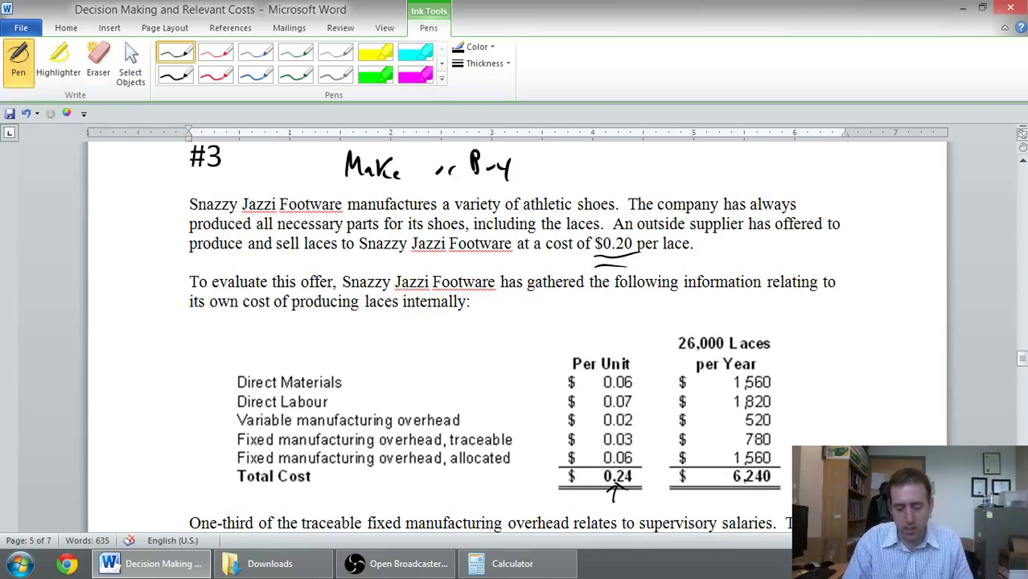
- Handwrite the column headings "Make vs Buy" in the blank space below question 2
{"action": "mouse_move", "coordinate": [1025, 161]}
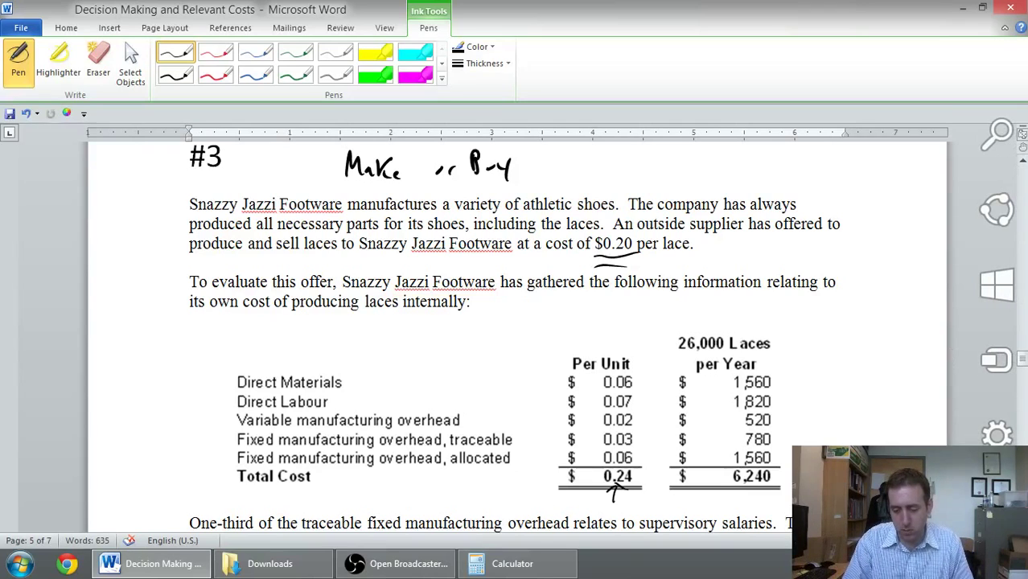
{"action": "scroll", "coordinate": [515, 337], "scroll_direction": "down", "scroll_amount": 3}
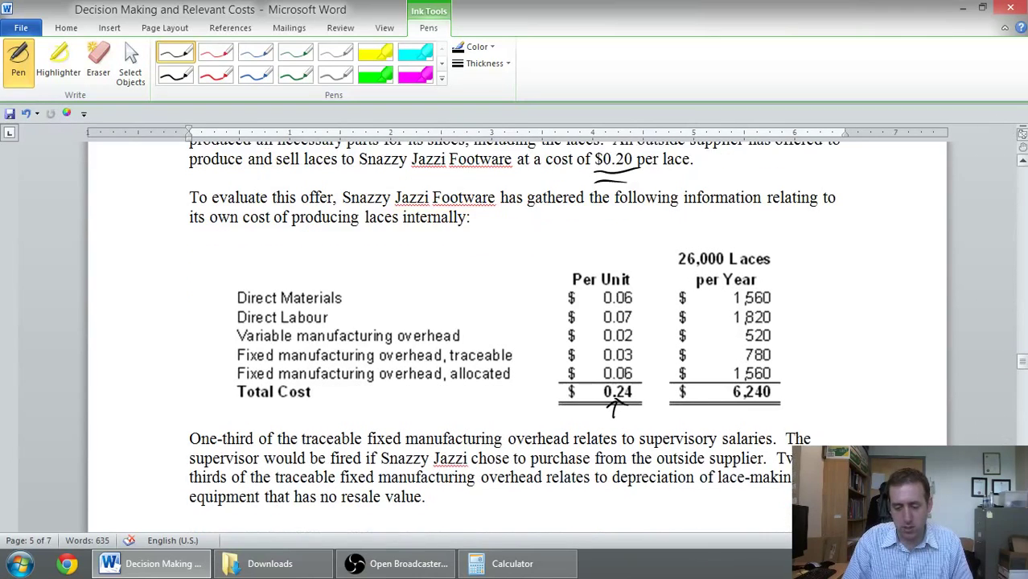
{"action": "scroll", "coordinate": [515, 338], "scroll_direction": "down", "scroll_amount": 3}
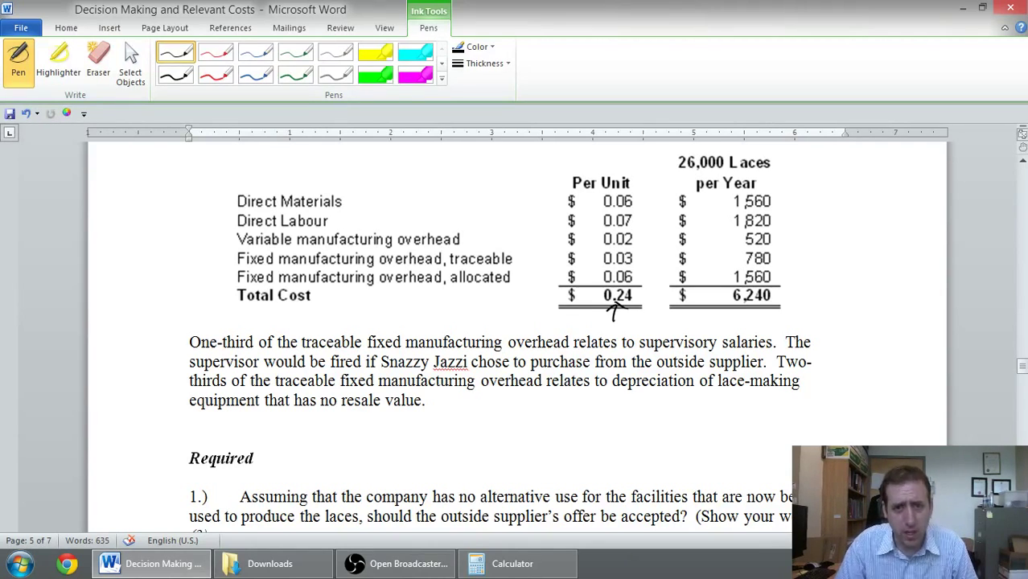
{"action": "left_click", "coordinate": [1020, 380]}
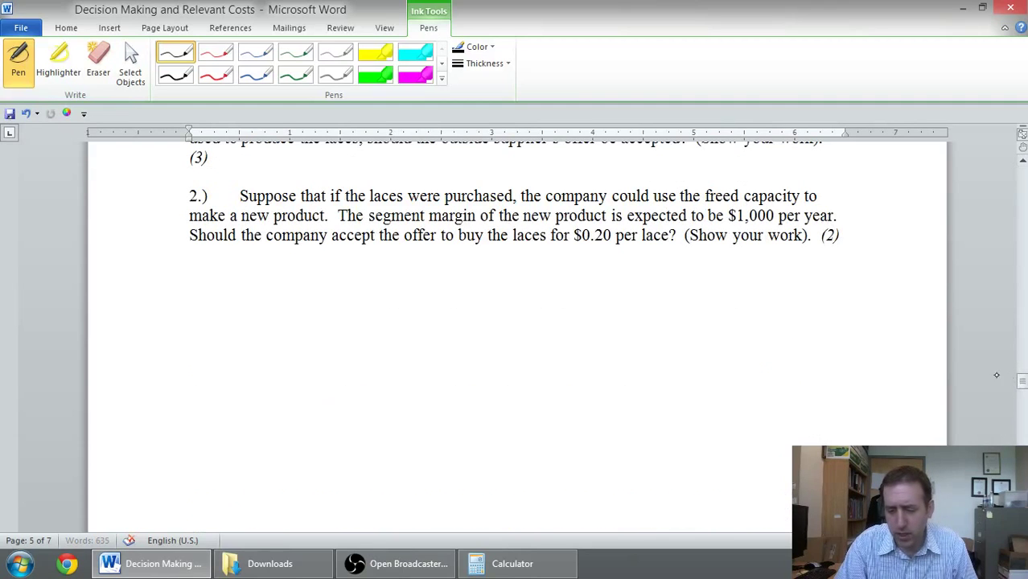
{"action": "mouse_move", "coordinate": [429, 274]}
{"action": "left_mouse_down"}
{"action": "mouse_move", "coordinate": [429, 297]}
{"action": "mouse_move", "coordinate": [465, 294]}
{"action": "left_mouse_up"}
{"action": "mouse_move", "coordinate": [470, 271]}
{"action": "left_mouse_down"}
{"action": "mouse_move", "coordinate": [469, 296]}
{"action": "mouse_move", "coordinate": [486, 294]}
{"action": "left_mouse_up"}
{"action": "left_click_drag", "start_coordinate": [480, 288], "coordinate": [489, 293]}
{"action": "mouse_move", "coordinate": [586, 281]}
{"action": "left_mouse_down"}
{"action": "mouse_move", "coordinate": [600, 281]}
{"action": "mouse_move", "coordinate": [595, 300]}
{"action": "left_mouse_up"}
{"action": "mouse_move", "coordinate": [701, 265]}
{"action": "left_mouse_down"}
{"action": "mouse_move", "coordinate": [701, 287]}
{"action": "mouse_move", "coordinate": [703, 278]}
{"action": "left_mouse_up"}
{"action": "left_click_drag", "start_coordinate": [719, 275], "coordinate": [740, 284]}
{"action": "left_click_drag", "start_coordinate": [749, 271], "coordinate": [737, 302]}
- Write the row label "Cost to buy" below the headings and erase the stray stroke after it
{"action": "left_click_drag", "start_coordinate": [178, 298], "coordinate": [182, 316]}
{"action": "left_click_drag", "start_coordinate": [187, 307], "coordinate": [189, 318]}
{"action": "mouse_move", "coordinate": [205, 299]}
{"action": "left_mouse_down"}
{"action": "mouse_move", "coordinate": [208, 319]}
{"action": "mouse_move", "coordinate": [212, 306]}
{"action": "left_mouse_up"}
{"action": "mouse_move", "coordinate": [233, 302]}
{"action": "left_mouse_down"}
{"action": "mouse_move", "coordinate": [235, 320]}
{"action": "mouse_move", "coordinate": [246, 319]}
{"action": "left_mouse_up"}
{"action": "left_click_drag", "start_coordinate": [259, 301], "coordinate": [272, 317]}
{"action": "mouse_move", "coordinate": [281, 312]}
{"action": "left_mouse_down"}
{"action": "mouse_move", "coordinate": [275, 318]}
{"action": "mouse_move", "coordinate": [301, 328]}
{"action": "left_mouse_up"}
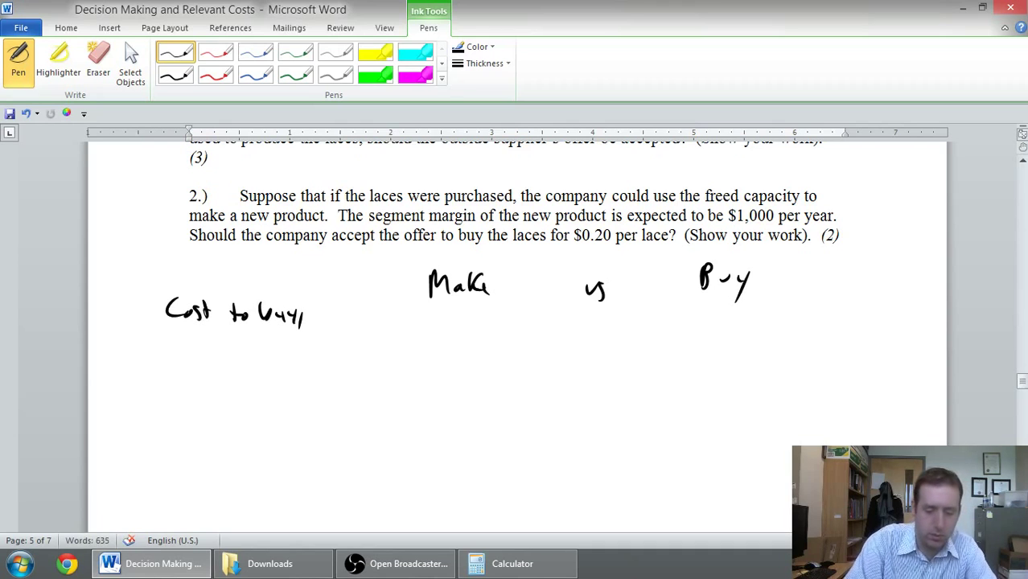
{"action": "left_click", "coordinate": [98, 60]}
{"action": "left_click", "coordinate": [300, 320]}
{"action": "left_click", "coordinate": [175, 53]}
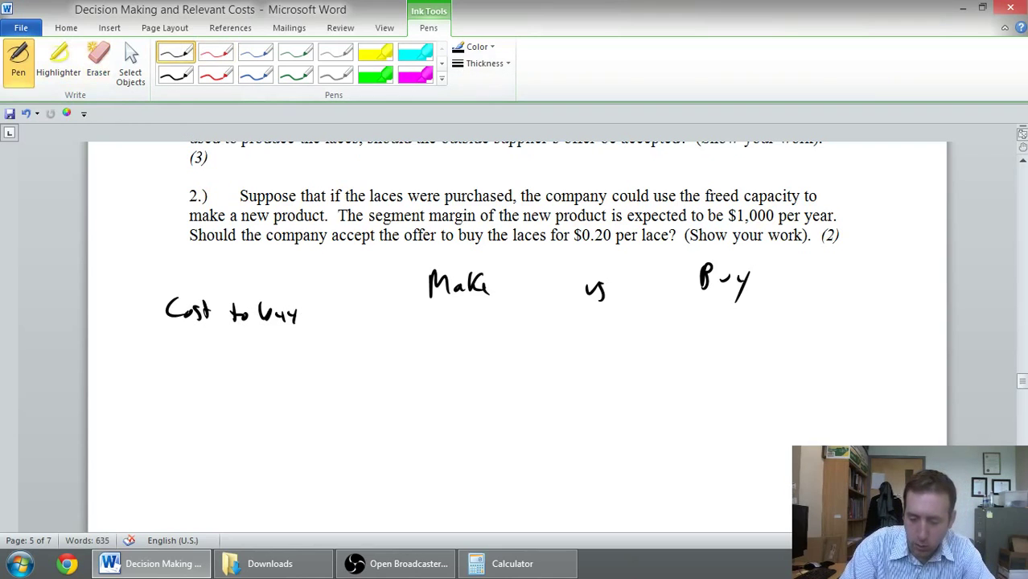
- Fill in the Cost to buy row with $0.20 under Buy and a slashed zero under Make
{"action": "left_click_drag", "start_coordinate": [699, 313], "coordinate": [735, 325]}
{"action": "left_click", "coordinate": [720, 324]}
{"action": "left_click_drag", "start_coordinate": [743, 314], "coordinate": [684, 325]}
{"action": "left_click_drag", "start_coordinate": [688, 307], "coordinate": [679, 320]}
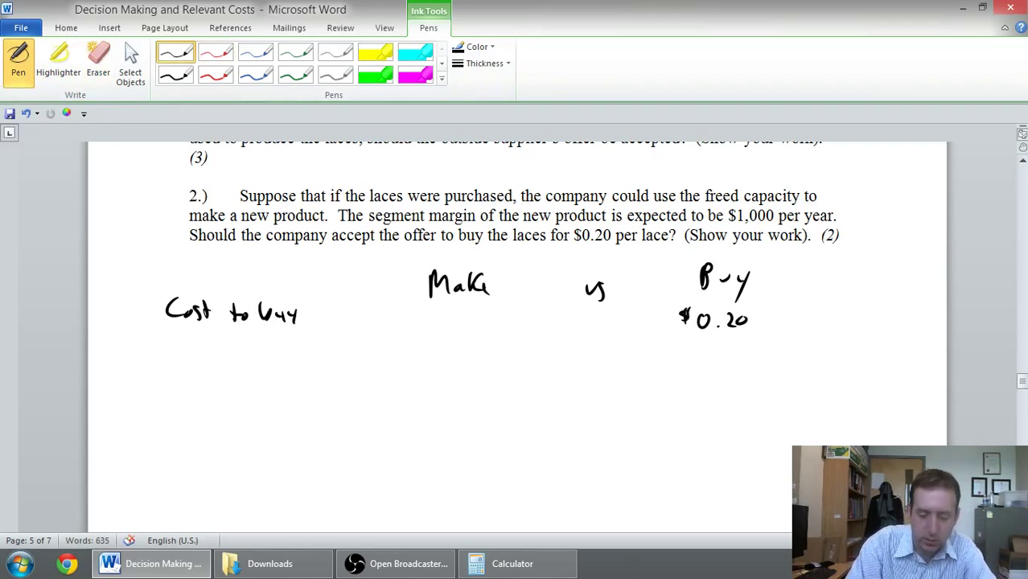
{"action": "left_click_drag", "start_coordinate": [465, 312], "coordinate": [445, 326]}
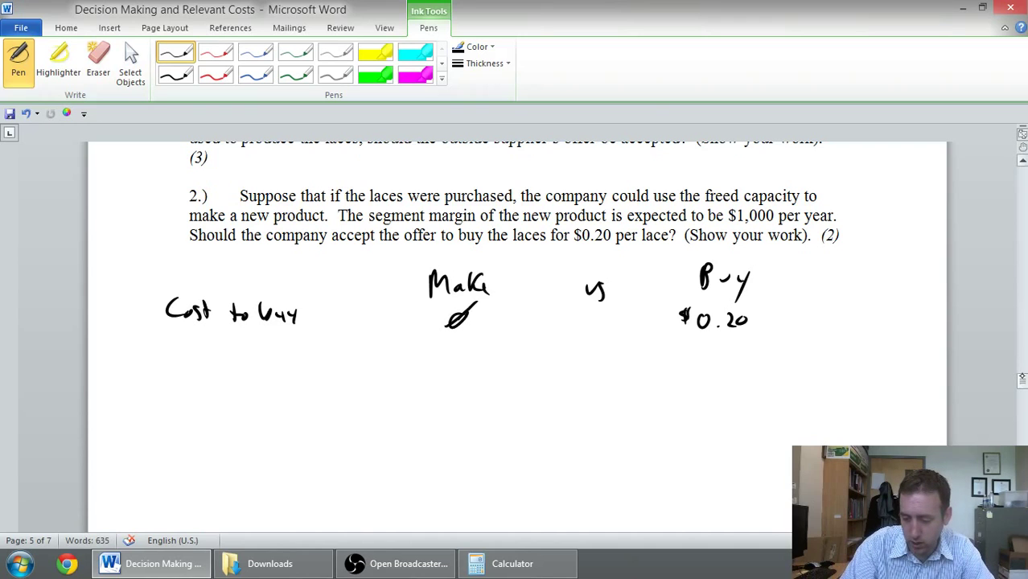
- Add a DM row below Cost to buy with 0.06 in the Make column
{"action": "scroll", "coordinate": [1012, 362], "scroll_direction": "up", "scroll_amount": 8}
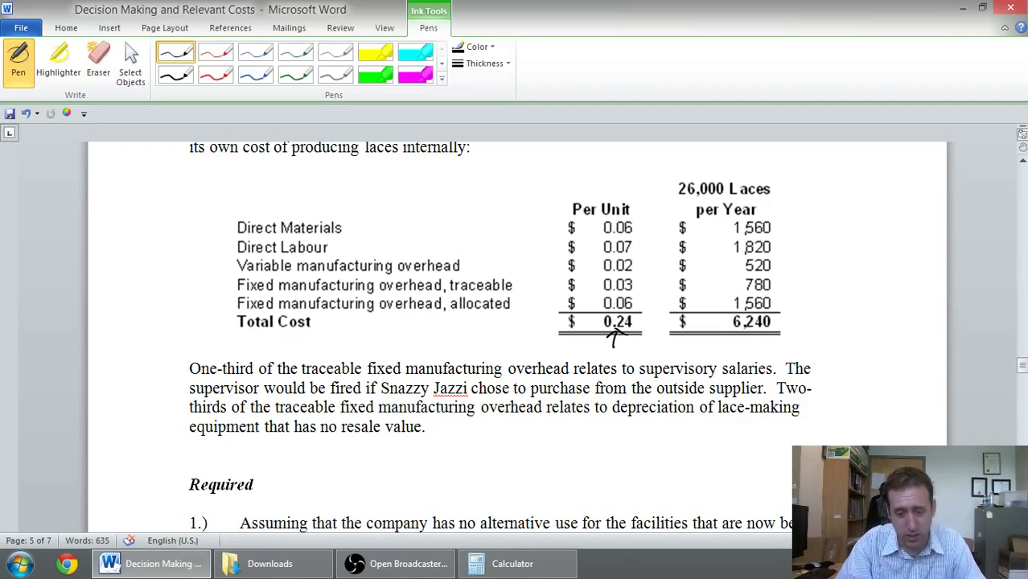
{"action": "scroll", "coordinate": [515, 321], "scroll_direction": "down", "scroll_amount": 8}
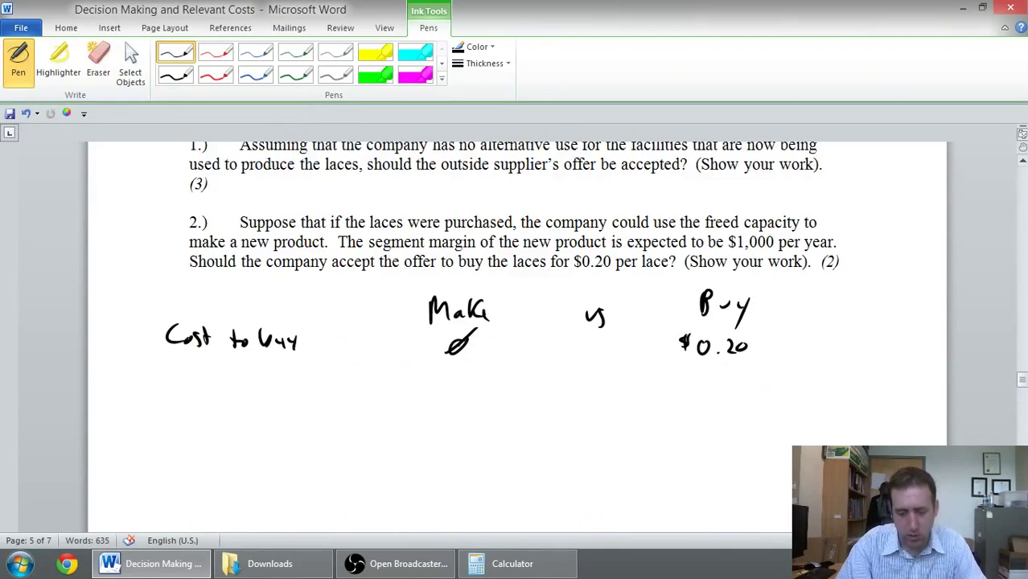
{"action": "mouse_move", "coordinate": [180, 372]}
{"action": "left_mouse_down"}
{"action": "mouse_move", "coordinate": [182, 394]}
{"action": "mouse_move", "coordinate": [218, 394]}
{"action": "left_mouse_up"}
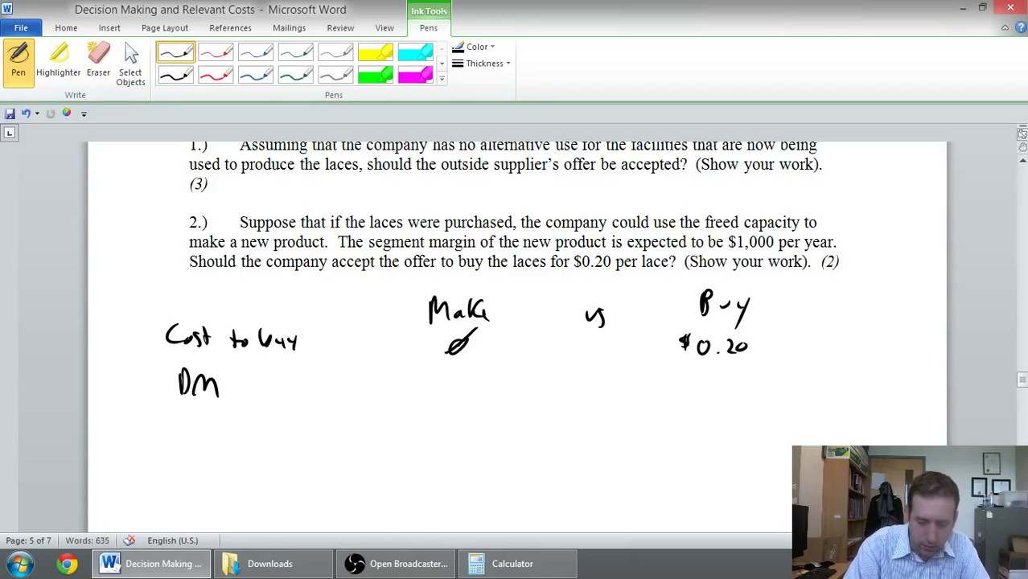
{"action": "left_click", "coordinate": [446, 392]}
{"action": "left_click_drag", "start_coordinate": [431, 377], "coordinate": [473, 388]}
- Add a DL row below DM with 0.07 in the Make column
{"action": "scroll", "coordinate": [1002, 278], "scroll_direction": "up", "scroll_amount": 8}
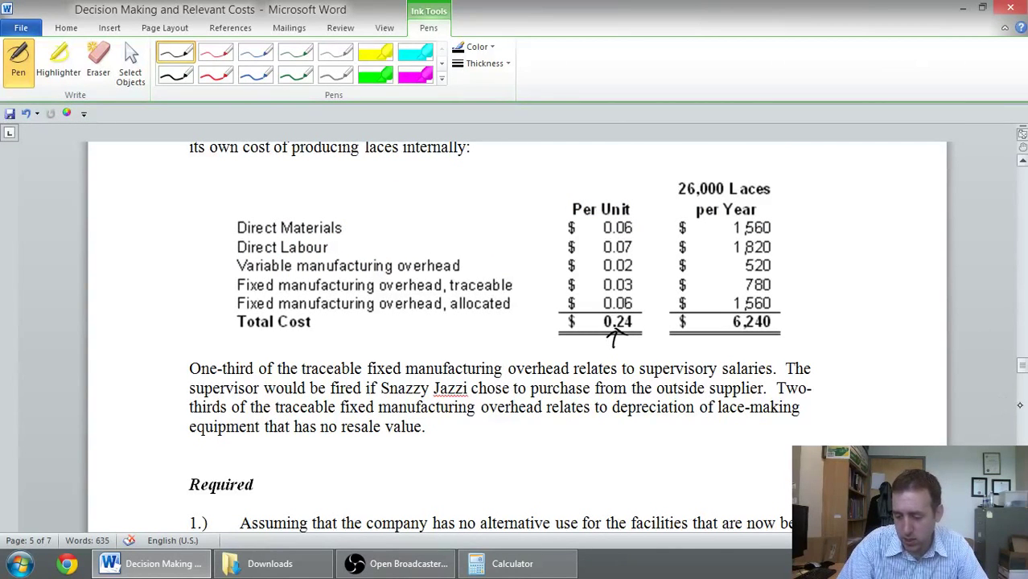
{"action": "scroll", "coordinate": [517, 334], "scroll_direction": "down", "scroll_amount": 8}
{"action": "mouse_move", "coordinate": [189, 408]}
{"action": "left_mouse_down"}
{"action": "mouse_move", "coordinate": [193, 431]}
{"action": "mouse_move", "coordinate": [222, 427]}
{"action": "left_mouse_up"}
{"action": "left_click", "coordinate": [447, 417]}
{"action": "mouse_move", "coordinate": [431, 406]}
{"action": "left_mouse_down"}
{"action": "mouse_move", "coordinate": [454, 418]}
{"action": "mouse_move", "coordinate": [461, 407]}
{"action": "left_mouse_up"}
{"action": "mouse_move", "coordinate": [473, 406]}
{"action": "left_mouse_down"}
{"action": "mouse_move", "coordinate": [490, 405]}
{"action": "mouse_move", "coordinate": [481, 426]}
{"action": "left_mouse_up"}
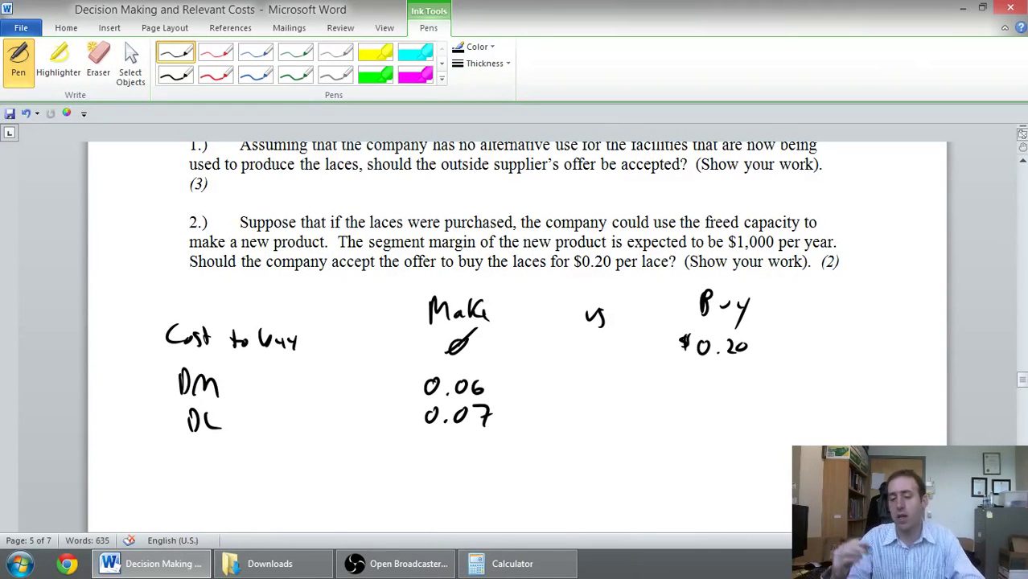
- Add a V.MOH row below DL with 0.02 in the Make column
{"action": "scroll", "coordinate": [1000, 287], "scroll_direction": "up", "scroll_amount": 8}
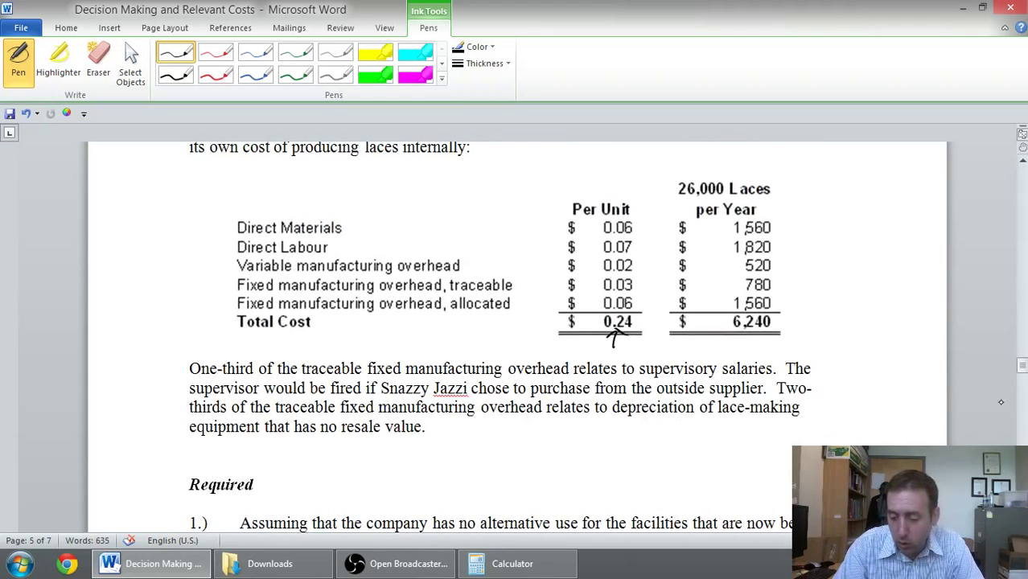
{"action": "scroll", "coordinate": [1002, 403], "scroll_direction": "down", "scroll_amount": 8}
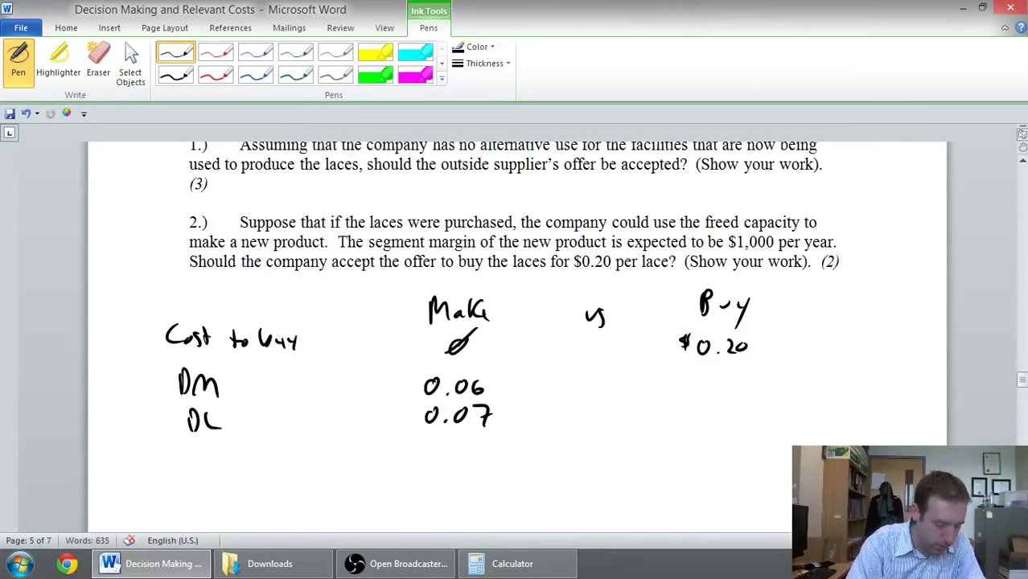
{"action": "left_click", "coordinate": [198, 460]}
{"action": "mouse_move", "coordinate": [177, 447]}
{"action": "left_mouse_down"}
{"action": "mouse_move", "coordinate": [216, 443]}
{"action": "mouse_move", "coordinate": [247, 456]}
{"action": "left_mouse_up"}
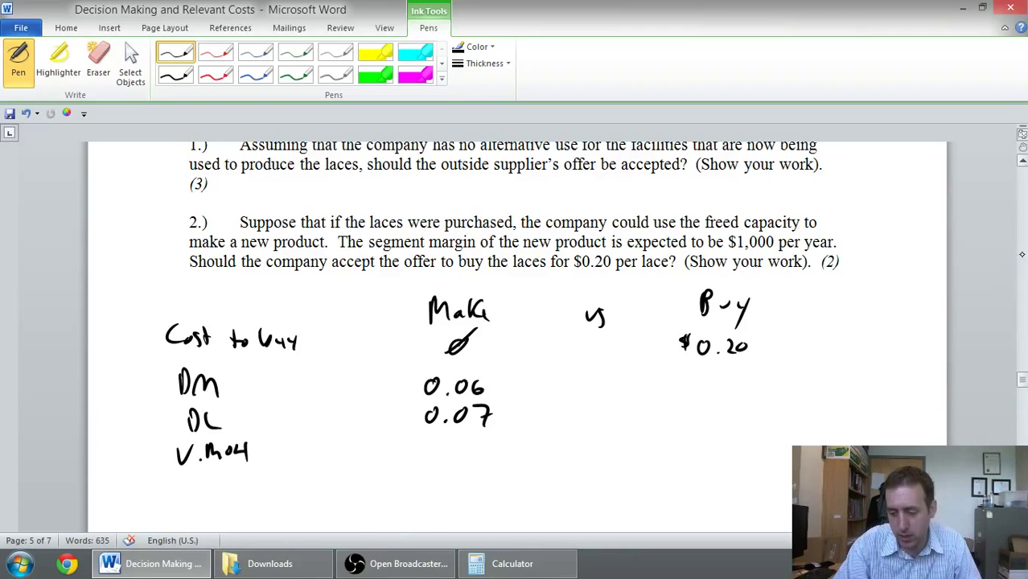
{"action": "scroll", "coordinate": [515, 322], "scroll_direction": "up", "scroll_amount": 10}
{"action": "scroll", "coordinate": [514, 322], "scroll_direction": "down", "scroll_amount": 10}
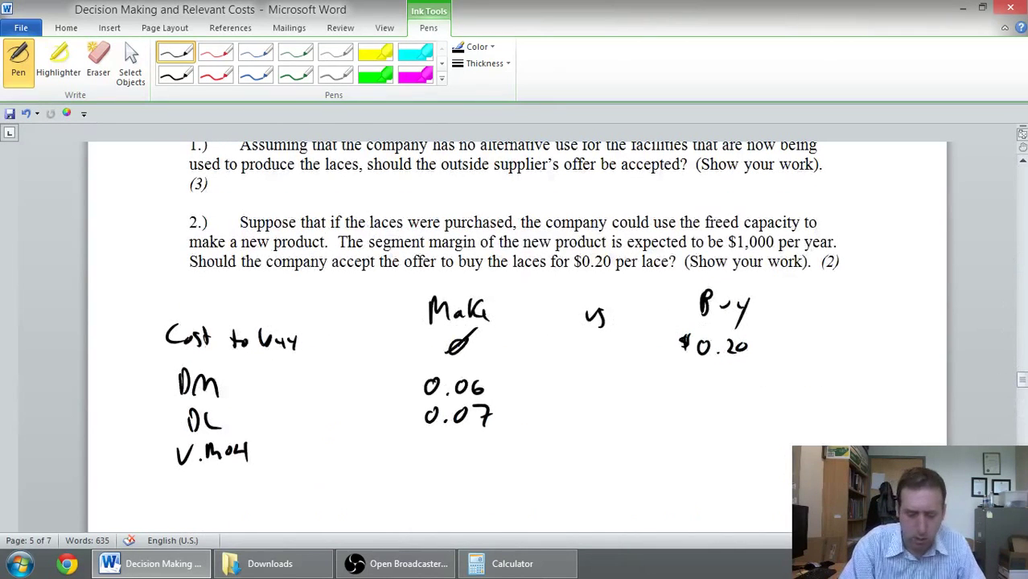
{"action": "mouse_move", "coordinate": [431, 432]}
{"action": "left_mouse_down"}
{"action": "mouse_move", "coordinate": [422, 444]}
{"action": "mouse_move", "coordinate": [431, 432]}
{"action": "left_mouse_up"}
{"action": "left_click", "coordinate": [441, 447]}
{"action": "mouse_move", "coordinate": [458, 438]}
{"action": "left_mouse_down"}
{"action": "mouse_move", "coordinate": [453, 447]}
{"action": "mouse_move", "coordinate": [458, 438]}
{"action": "left_mouse_up"}
{"action": "left_click_drag", "start_coordinate": [476, 434], "coordinate": [490, 449]}
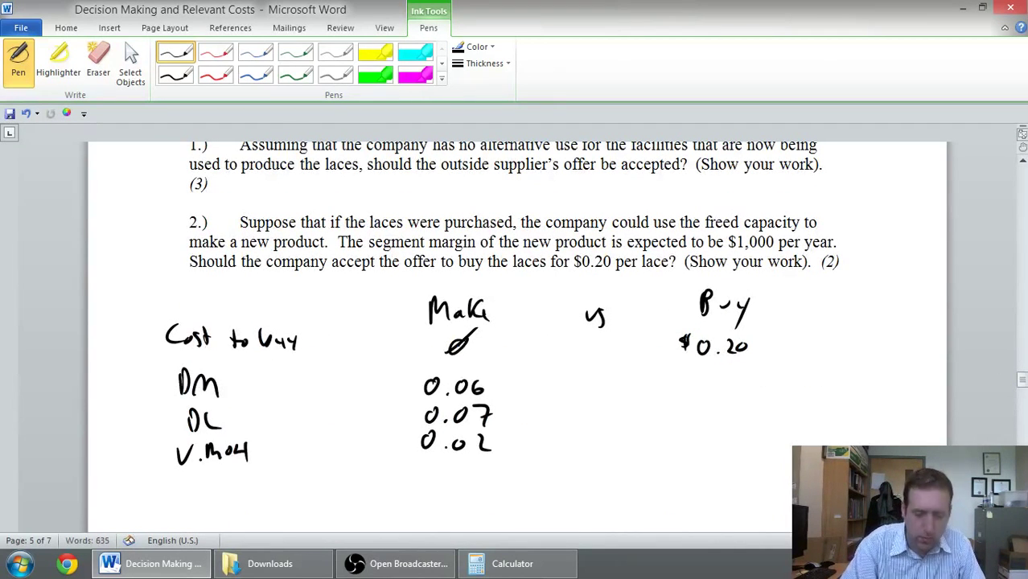
- Write the row label "F.MOH (Traceable)" below V.MOH
{"action": "mouse_move", "coordinate": [175, 477]}
{"action": "left_mouse_down"}
{"action": "mouse_move", "coordinate": [190, 475]}
{"action": "mouse_move", "coordinate": [176, 494]}
{"action": "left_mouse_up"}
{"action": "left_click", "coordinate": [200, 491]}
{"action": "mouse_move", "coordinate": [177, 485]}
{"action": "left_mouse_down"}
{"action": "mouse_move", "coordinate": [210, 478]}
{"action": "mouse_move", "coordinate": [223, 489]}
{"action": "left_mouse_up"}
{"action": "left_click_drag", "start_coordinate": [225, 483], "coordinate": [243, 482]}
{"action": "mouse_move", "coordinate": [242, 478]}
{"action": "left_mouse_down"}
{"action": "mouse_move", "coordinate": [243, 492]}
{"action": "mouse_move", "coordinate": [259, 491]}
{"action": "mouse_move", "coordinate": [275, 471]}
{"action": "left_mouse_up"}
{"action": "mouse_move", "coordinate": [268, 473]}
{"action": "left_mouse_down"}
{"action": "mouse_move", "coordinate": [269, 488]}
{"action": "mouse_move", "coordinate": [281, 479]}
{"action": "left_mouse_up"}
{"action": "mouse_move", "coordinate": [289, 481]}
{"action": "left_mouse_down"}
{"action": "mouse_move", "coordinate": [326, 469]}
{"action": "mouse_move", "coordinate": [332, 485]}
{"action": "left_mouse_up"}
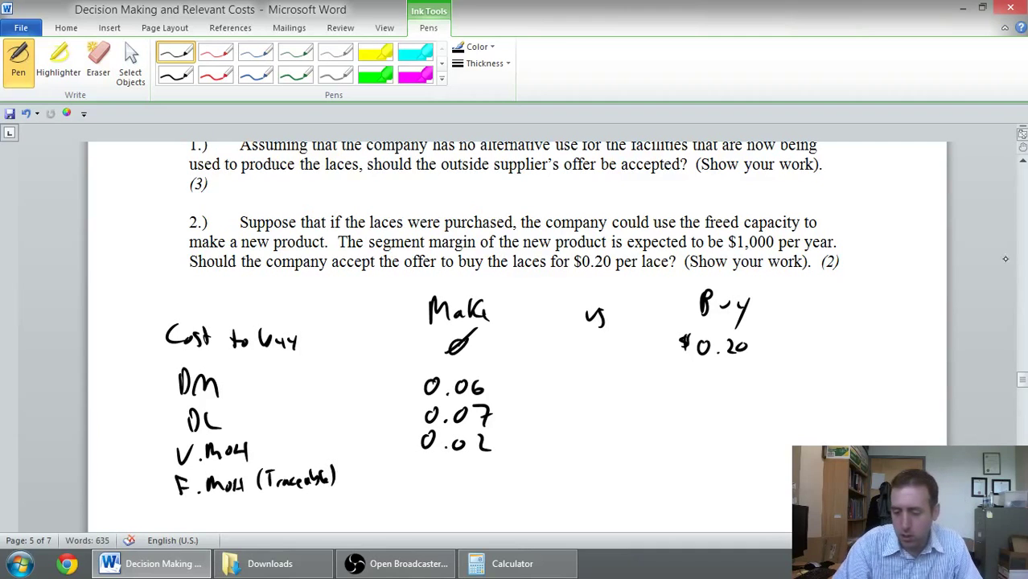
- Note 0.01 above the paragraph on traceable overhead and enter 0.01 under Make in the F.MOH (Traceable) row
{"action": "scroll", "coordinate": [515, 322], "scroll_direction": "up", "scroll_amount": 8}
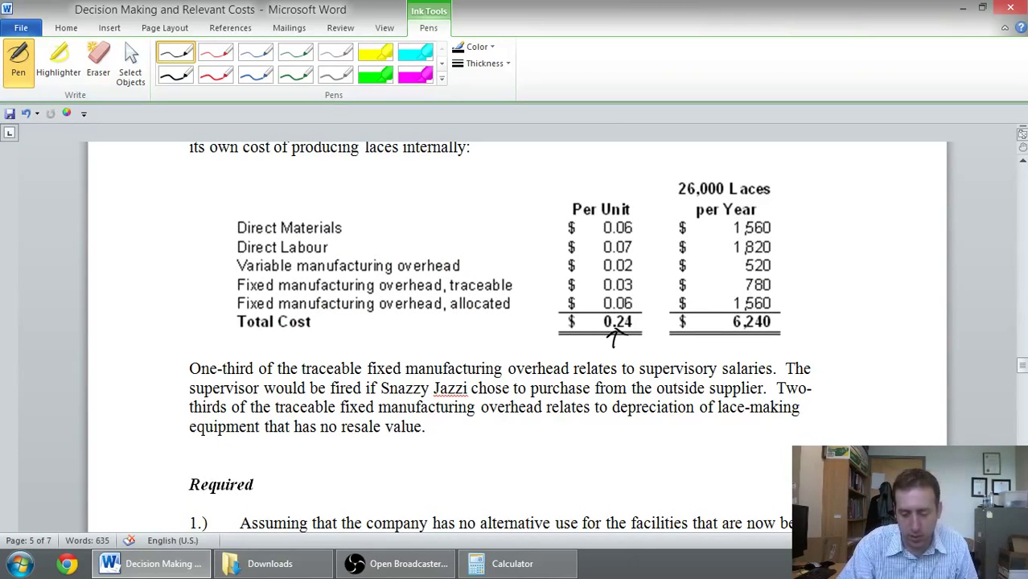
{"action": "left_click_drag", "start_coordinate": [475, 341], "coordinate": [500, 344]}
{"action": "left_click", "coordinate": [487, 350]}
{"action": "left_click_drag", "start_coordinate": [508, 342], "coordinate": [511, 353]}
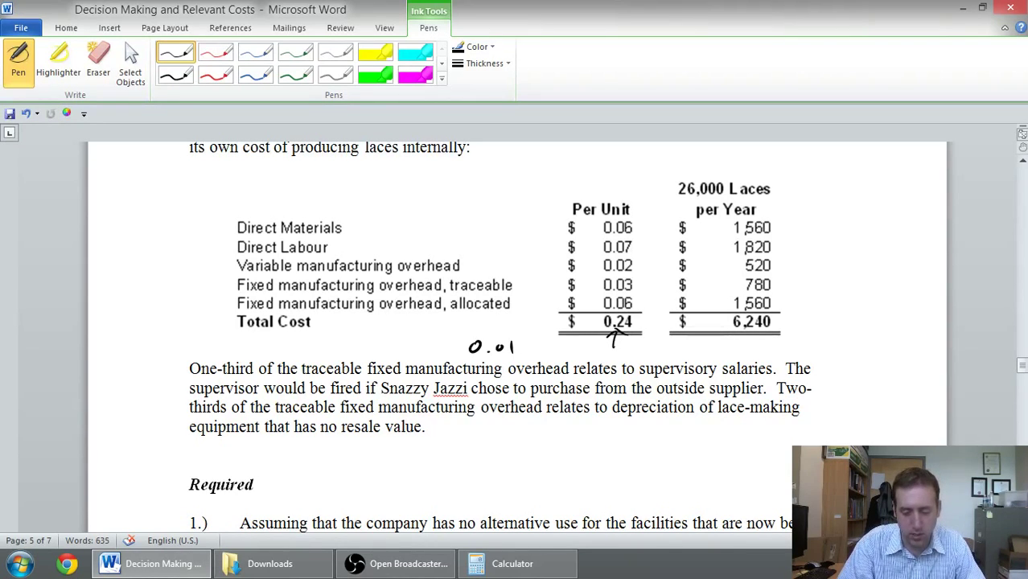
{"action": "left_click_drag", "start_coordinate": [534, 413], "coordinate": [577, 424]}
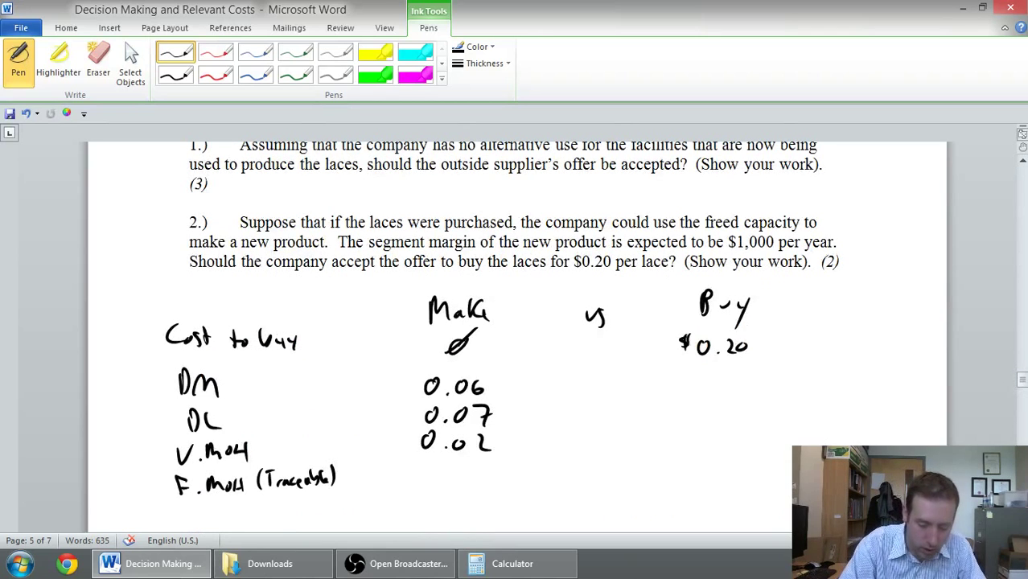
{"action": "left_click_drag", "start_coordinate": [430, 462], "coordinate": [483, 477]}
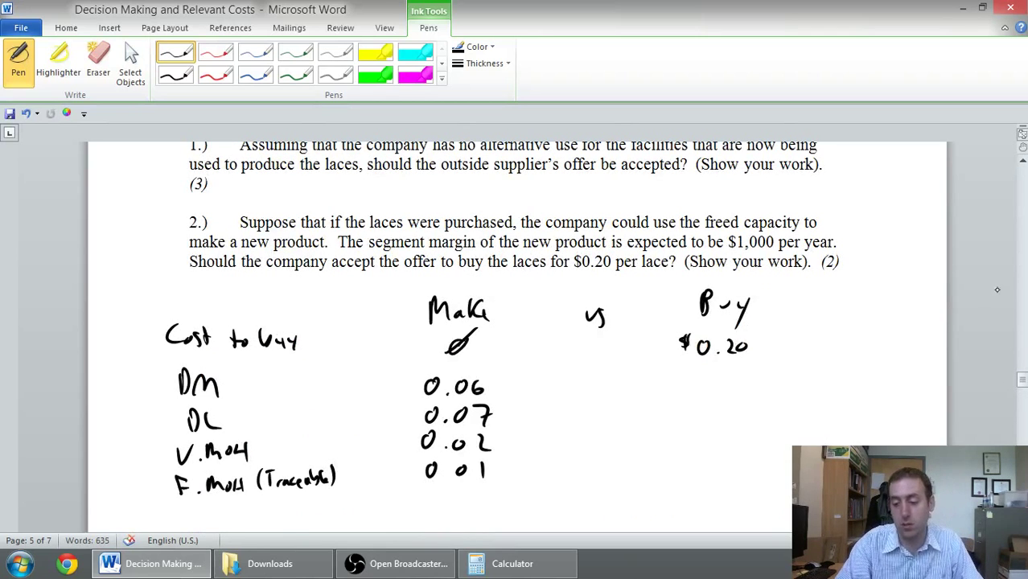
- Draw a total line under the Make column and write the total 0.16 beneath it
{"action": "scroll", "coordinate": [1000, 286], "scroll_direction": "up", "scroll_amount": 7}
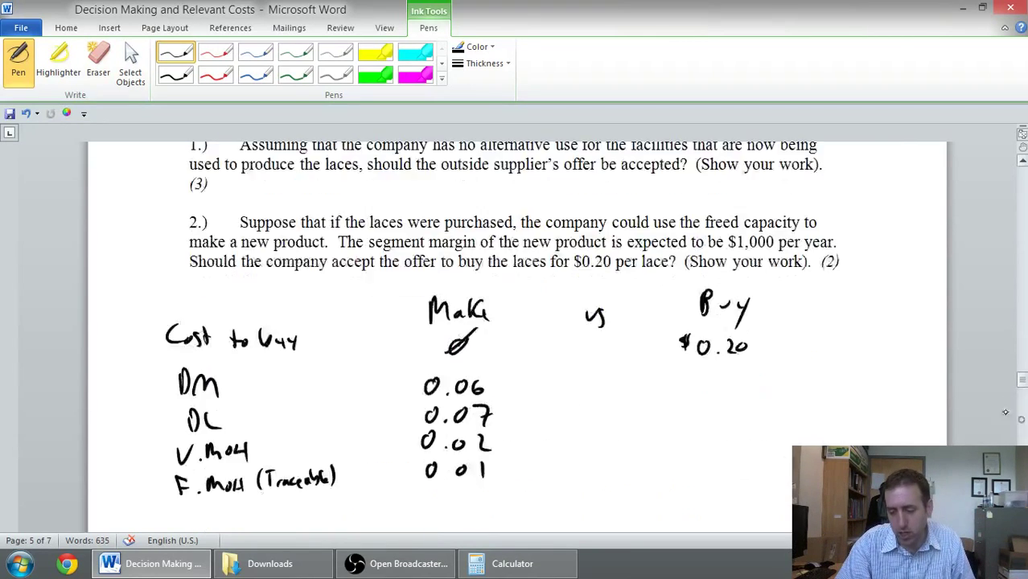
{"action": "left_click", "coordinate": [1020, 418]}
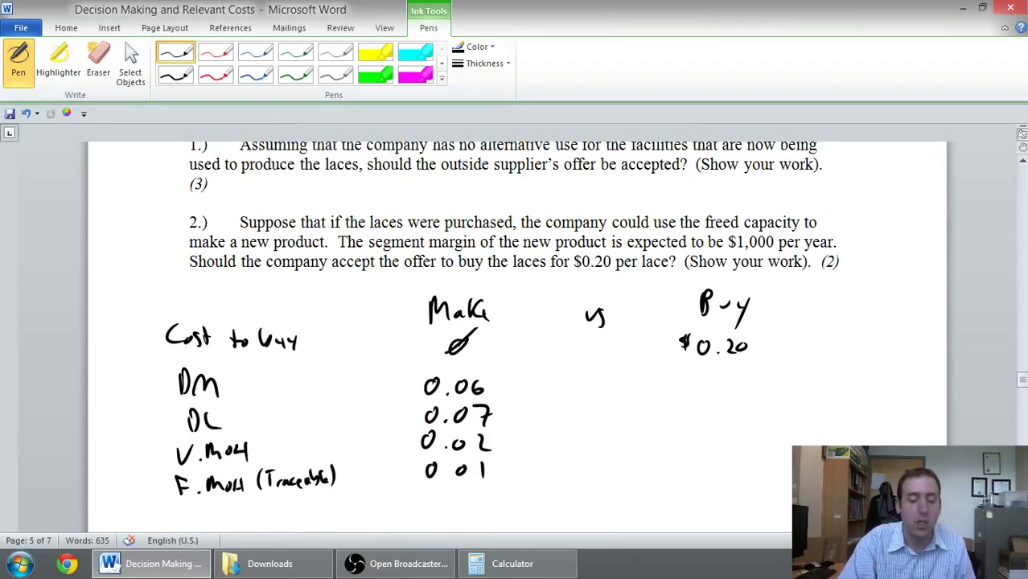
{"action": "left_click", "coordinate": [1019, 418]}
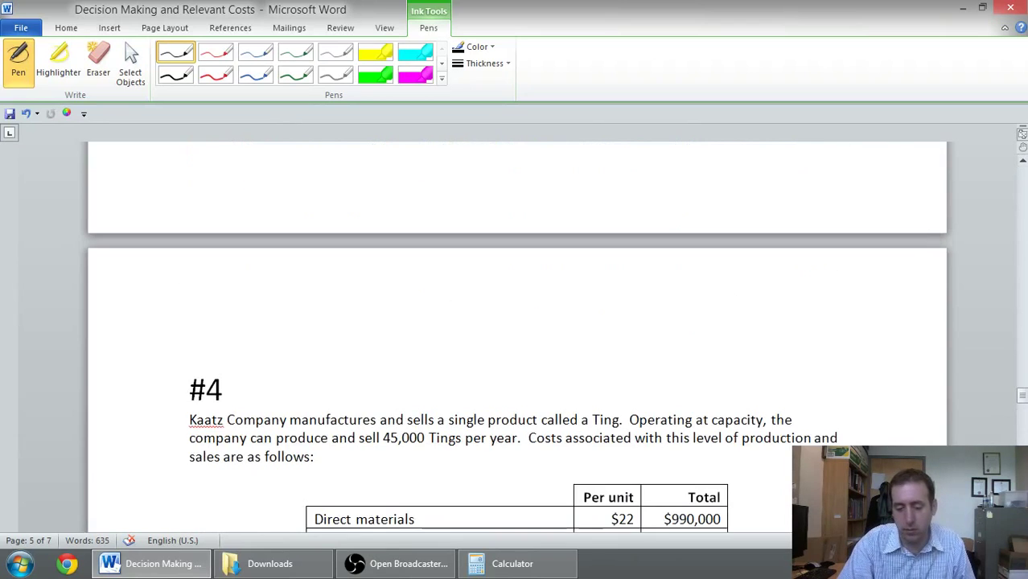
{"action": "left_click", "coordinate": [1017, 351]}
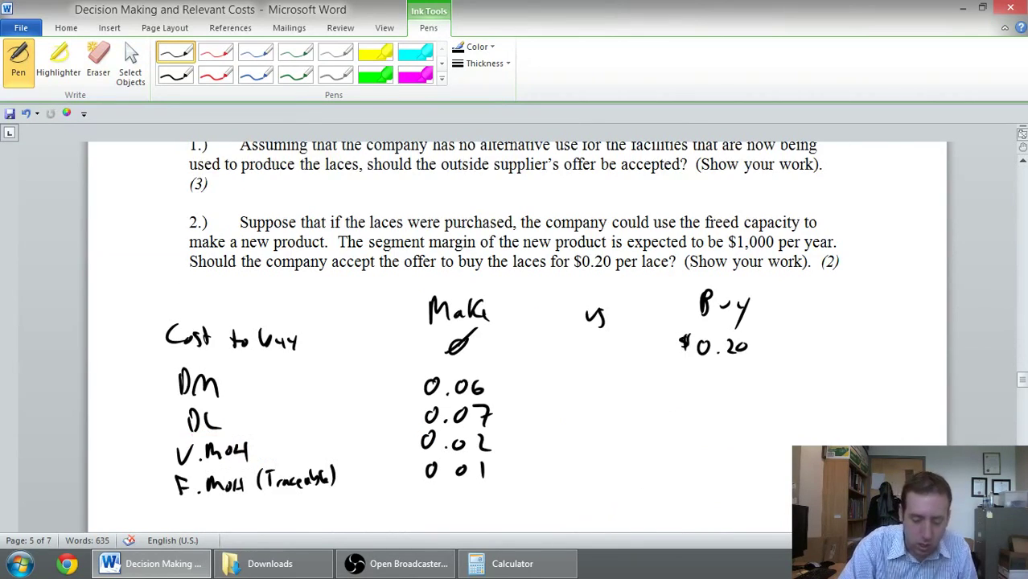
{"action": "left_click_drag", "start_coordinate": [411, 483], "coordinate": [504, 486]}
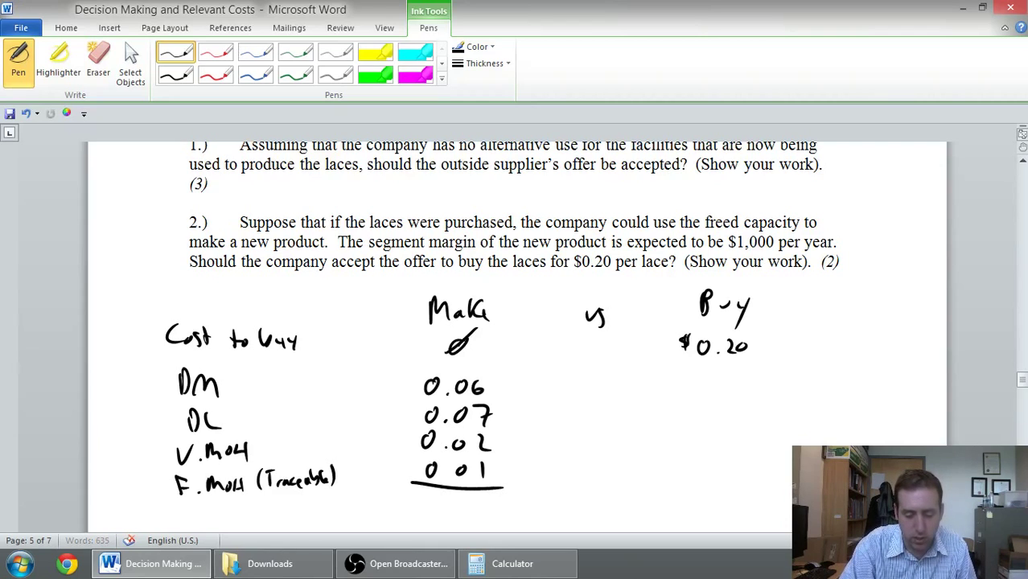
{"action": "mouse_move", "coordinate": [429, 492]}
{"action": "left_mouse_down"}
{"action": "mouse_move", "coordinate": [460, 511]}
{"action": "mouse_move", "coordinate": [475, 504]}
{"action": "left_mouse_up"}
{"action": "left_click", "coordinate": [445, 507]}
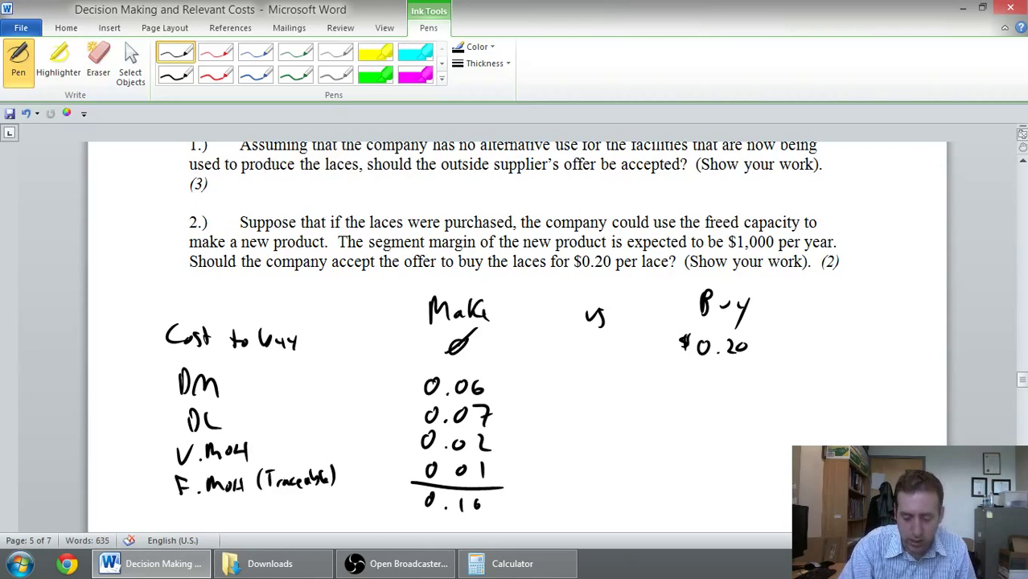
- Write "vs" beside the Make total, total the Buy column as 0.20, and add the difference "= 0.04"
{"action": "mouse_move", "coordinate": [569, 484]}
{"action": "left_mouse_down"}
{"action": "mouse_move", "coordinate": [586, 494]}
{"action": "mouse_move", "coordinate": [567, 493]}
{"action": "left_mouse_up"}
{"action": "mouse_move", "coordinate": [655, 473]}
{"action": "left_mouse_down"}
{"action": "mouse_move", "coordinate": [695, 474]}
{"action": "mouse_move", "coordinate": [680, 487]}
{"action": "mouse_move", "coordinate": [715, 501]}
{"action": "mouse_move", "coordinate": [718, 470]}
{"action": "mouse_move", "coordinate": [771, 475]}
{"action": "left_mouse_up"}
{"action": "left_click", "coordinate": [695, 499]}
{"action": "left_click_drag", "start_coordinate": [765, 484], "coordinate": [779, 482]}
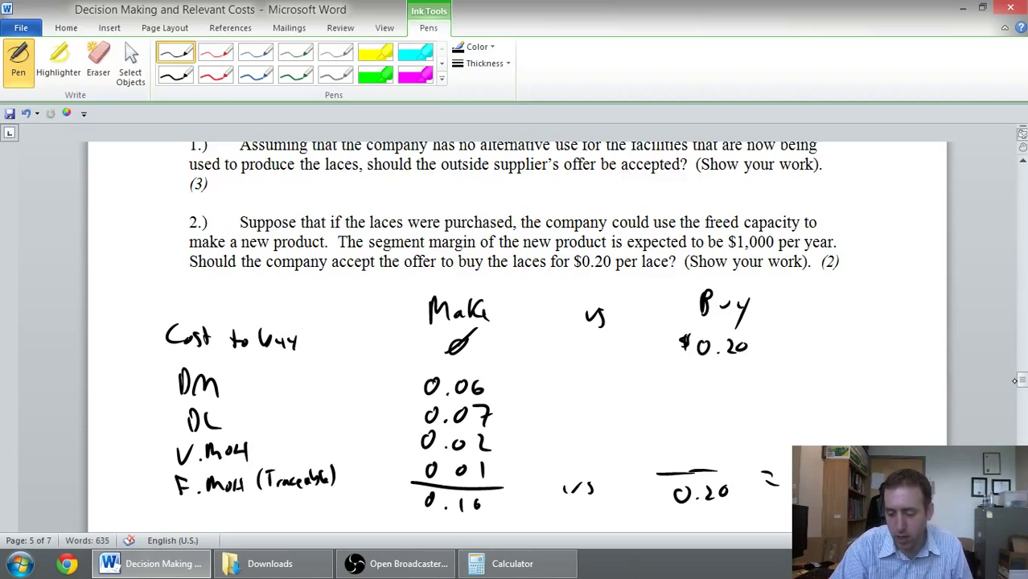
{"action": "left_click_drag", "start_coordinate": [1017, 378], "coordinate": [1020, 389]}
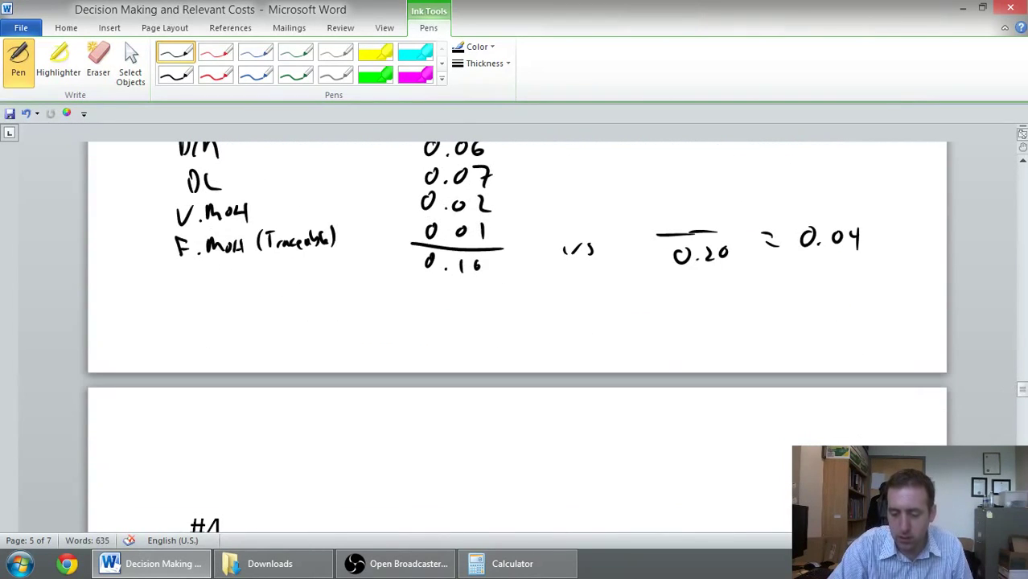
- Write the conclusion "per lace better to make" beneath the 0.04 difference
{"action": "mouse_move", "coordinate": [785, 264]}
{"action": "left_mouse_down"}
{"action": "mouse_move", "coordinate": [784, 285]}
{"action": "mouse_move", "coordinate": [812, 267]}
{"action": "mouse_move", "coordinate": [891, 275]}
{"action": "left_mouse_up"}
{"action": "mouse_move", "coordinate": [896, 257]}
{"action": "left_mouse_down"}
{"action": "mouse_move", "coordinate": [897, 275]}
{"action": "mouse_move", "coordinate": [910, 269]}
{"action": "left_mouse_up"}
{"action": "left_click_drag", "start_coordinate": [912, 266], "coordinate": [921, 264]}
{"action": "left_click_drag", "start_coordinate": [811, 283], "coordinate": [813, 308]}
{"action": "left_click_drag", "start_coordinate": [805, 296], "coordinate": [826, 302]}
{"action": "left_click_drag", "start_coordinate": [849, 304], "coordinate": [872, 299]}
{"action": "left_click_drag", "start_coordinate": [871, 299], "coordinate": [883, 305]}
{"action": "left_click_drag", "start_coordinate": [891, 291], "coordinate": [893, 305]}
{"action": "left_click_drag", "start_coordinate": [894, 299], "coordinate": [904, 304]}
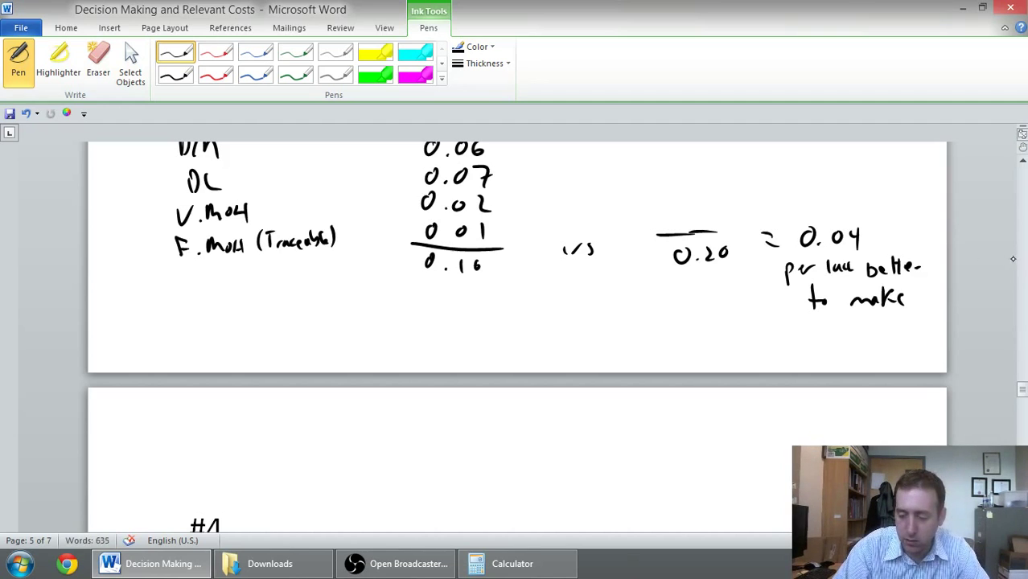
- Handwrite "0.04 ×" beneath the F.MOH (Traceable) row to start the annual savings calculation
{"action": "mouse_move", "coordinate": [226, 292]}
{"action": "left_mouse_down"}
{"action": "mouse_move", "coordinate": [216, 304]}
{"action": "mouse_move", "coordinate": [229, 294]}
{"action": "left_mouse_up"}
{"action": "left_click", "coordinate": [238, 303]}
{"action": "mouse_move", "coordinate": [255, 296]}
{"action": "left_mouse_down"}
{"action": "mouse_move", "coordinate": [249, 304]}
{"action": "mouse_move", "coordinate": [257, 296]}
{"action": "left_mouse_up"}
{"action": "left_click_drag", "start_coordinate": [262, 291], "coordinate": [276, 297]}
{"action": "mouse_move", "coordinate": [274, 288]}
{"action": "left_mouse_down"}
{"action": "mouse_move", "coordinate": [275, 305]}
{"action": "mouse_move", "coordinate": [296, 305]}
{"action": "left_mouse_up"}
- Switch to Calculator, multiply 0.04 by 26000, and return to the Word document
{"action": "left_click", "coordinate": [513, 564]}
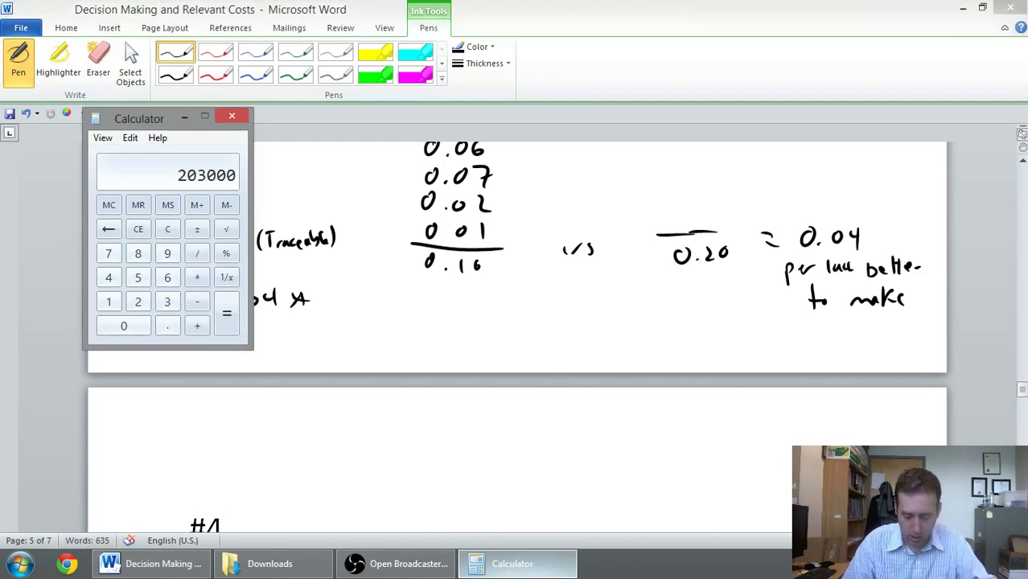
{"action": "type", "text": "0.04 * "}
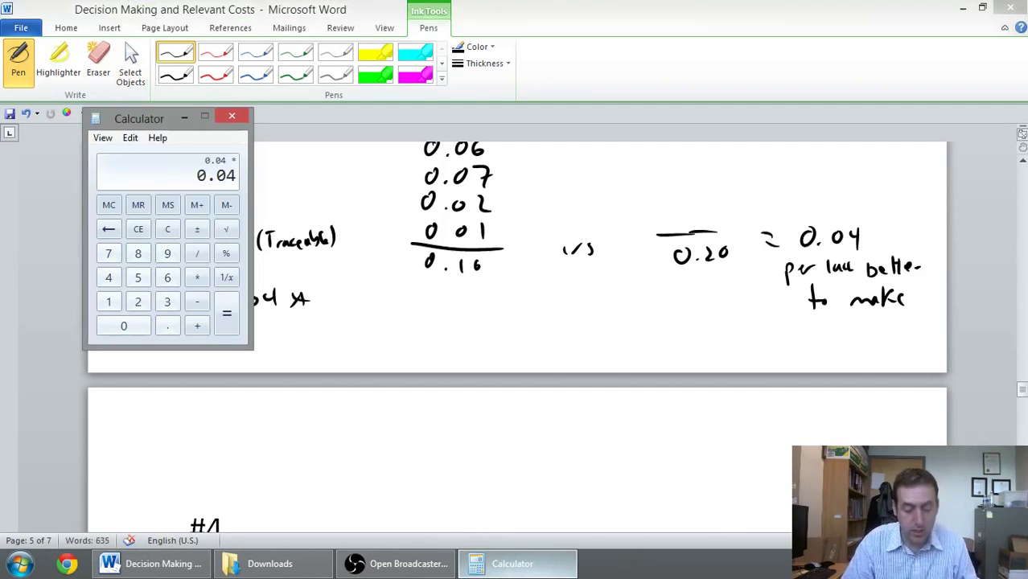
{"action": "type", "text": "26000"}
{"action": "key", "text": "Return"}
{"action": "left_click", "coordinate": [513, 563]}
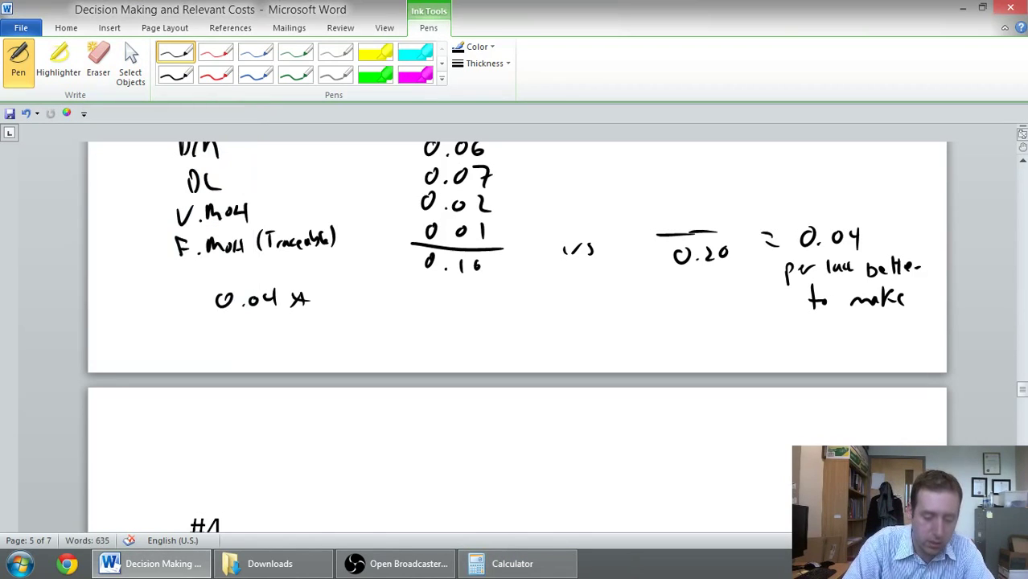
- Complete the handwritten calculation after "0.04 ×" with "26000 = 1040"
{"action": "left_click_drag", "start_coordinate": [325, 291], "coordinate": [343, 303]}
{"action": "mouse_move", "coordinate": [351, 289]}
{"action": "left_mouse_down"}
{"action": "mouse_move", "coordinate": [349, 303]}
{"action": "mouse_move", "coordinate": [410, 288]}
{"action": "left_mouse_up"}
{"action": "mouse_move", "coordinate": [402, 293]}
{"action": "left_mouse_down"}
{"action": "mouse_move", "coordinate": [437, 304]}
{"action": "mouse_move", "coordinate": [447, 291]}
{"action": "mouse_move", "coordinate": [469, 297]}
{"action": "left_mouse_up"}
{"action": "mouse_move", "coordinate": [464, 288]}
{"action": "left_mouse_down"}
{"action": "mouse_move", "coordinate": [465, 304]}
{"action": "mouse_move", "coordinate": [473, 292]}
{"action": "left_mouse_up"}
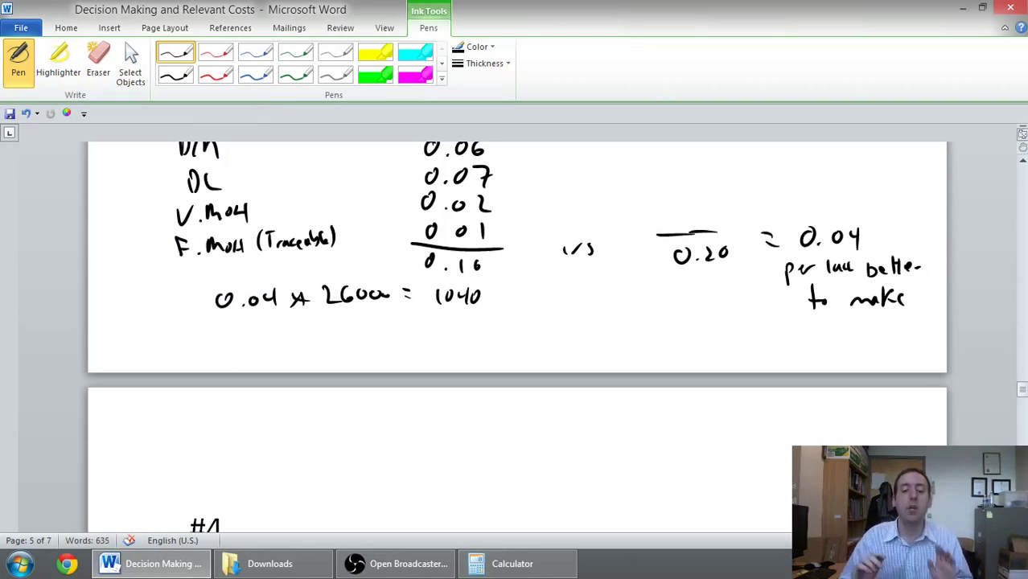
- Review the cost table and required questions, then circle the 1040 annual savings
{"action": "scroll", "coordinate": [1017, 264], "scroll_direction": "up", "scroll_amount": 6}
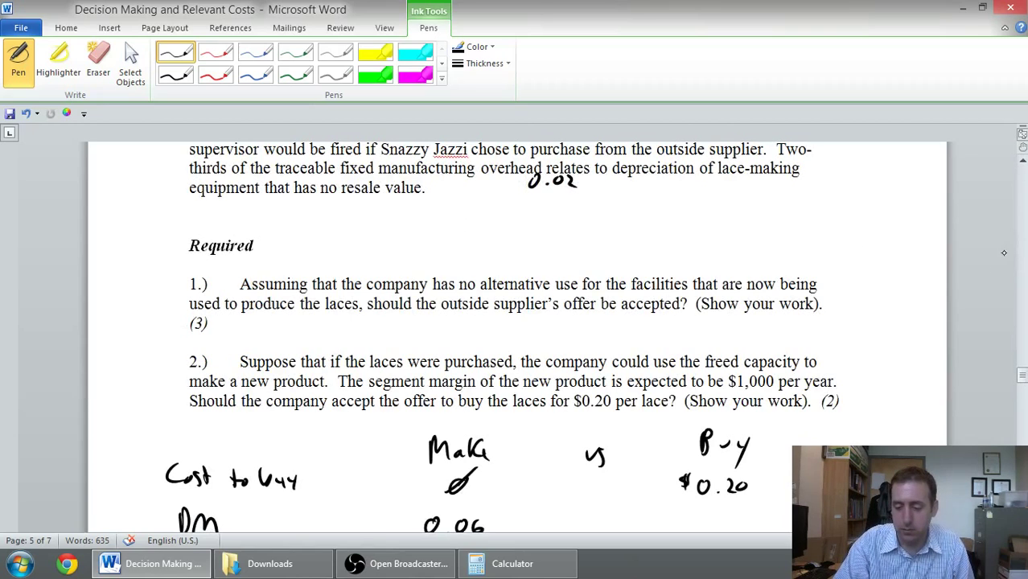
{"action": "scroll", "coordinate": [1004, 253], "scroll_direction": "up", "scroll_amount": 6}
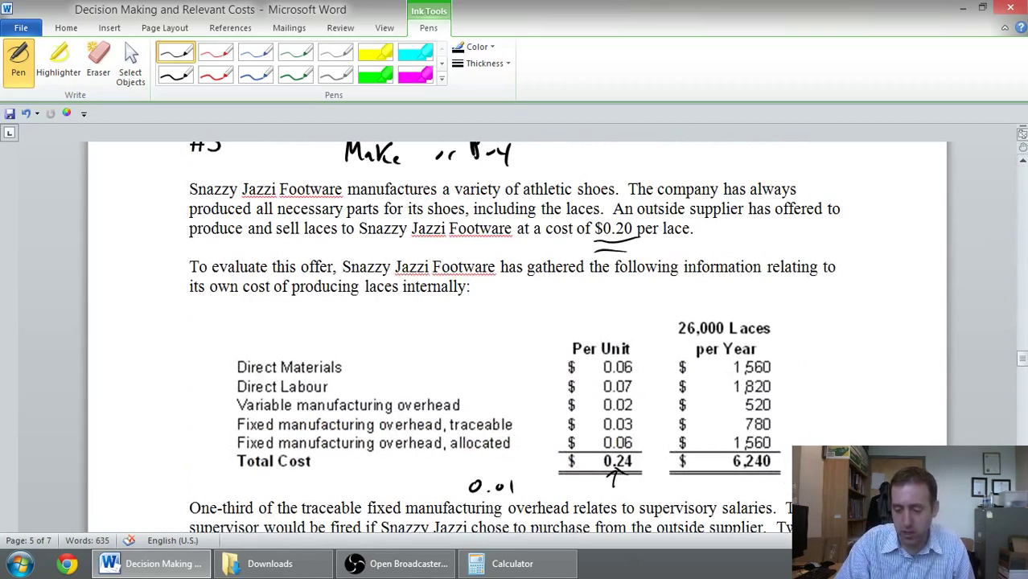
{"action": "scroll", "coordinate": [1015, 407], "scroll_direction": "down", "scroll_amount": 6}
{"action": "scroll", "coordinate": [1011, 421], "scroll_direction": "down", "scroll_amount": 6}
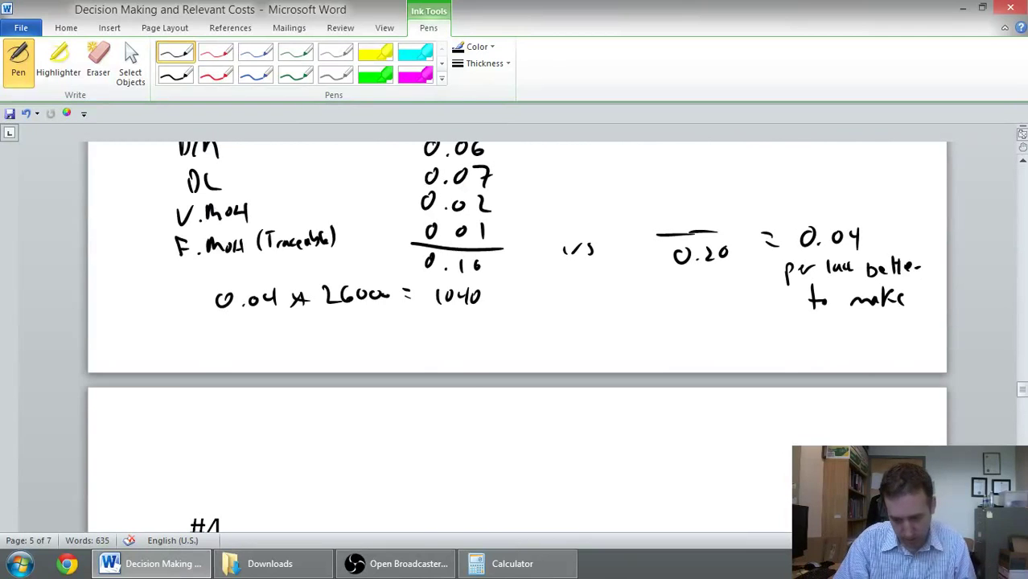
{"action": "scroll", "coordinate": [1007, 297], "scroll_direction": "up", "scroll_amount": 6}
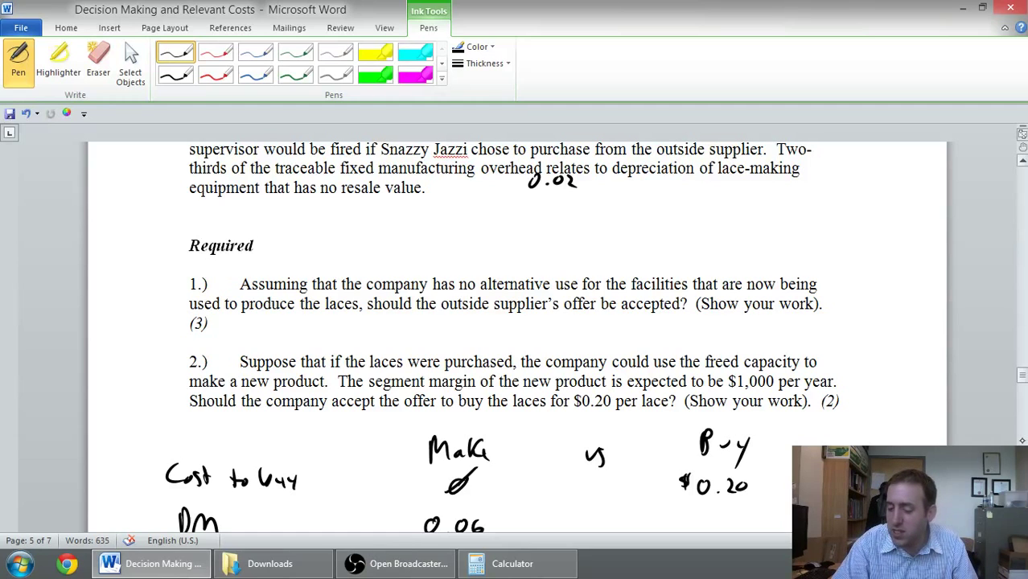
{"action": "scroll", "coordinate": [1020, 442], "scroll_direction": "down", "scroll_amount": 8}
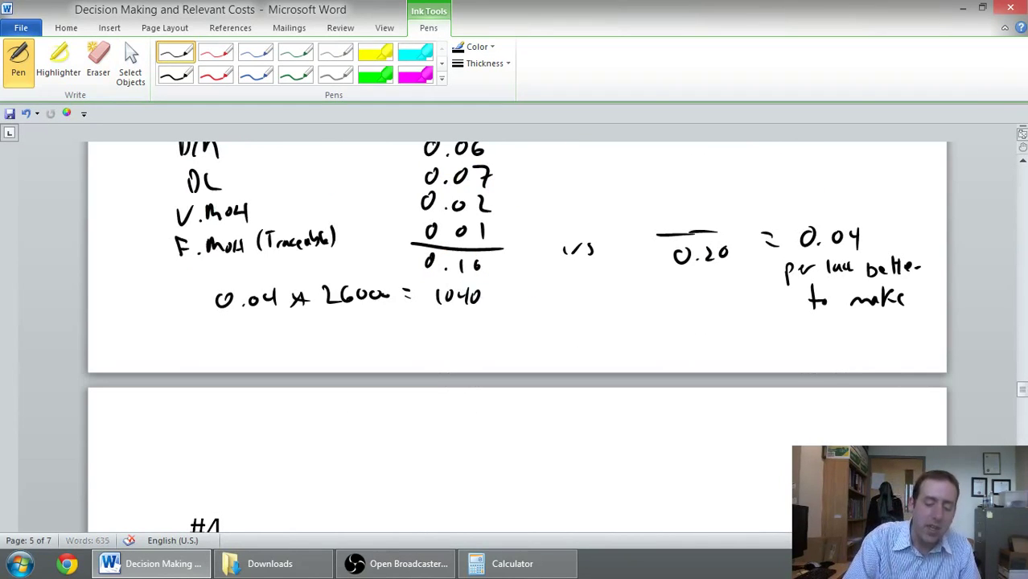
{"action": "mouse_move", "coordinate": [449, 315]}
{"action": "left_mouse_down"}
{"action": "mouse_move", "coordinate": [432, 309]}
{"action": "mouse_move", "coordinate": [452, 321]}
{"action": "left_mouse_up"}
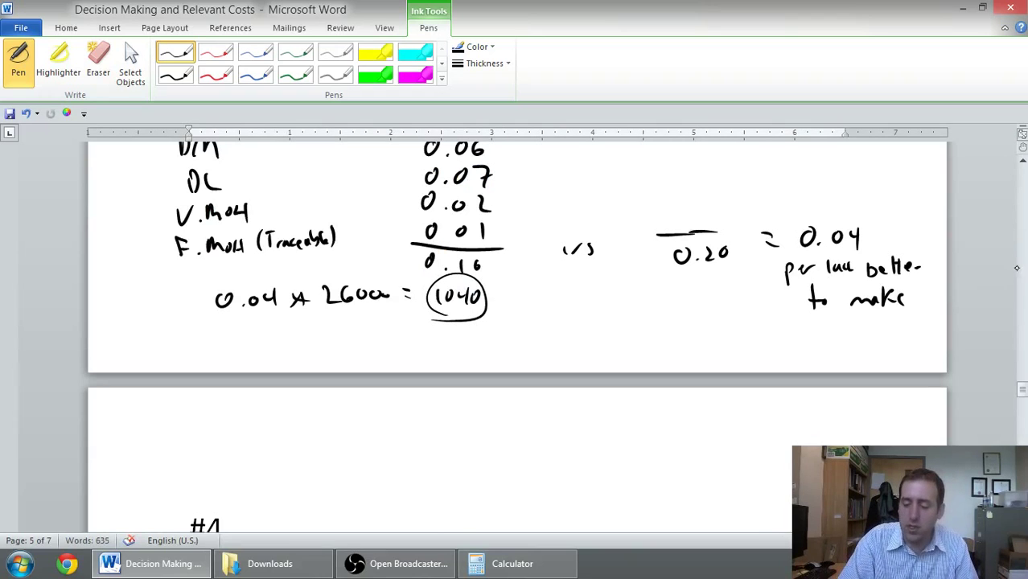
- For requirement 2, write "Savings to make = 1040" beneath the Buy total, with "Opportunity cost (1000)" on the line below
{"action": "scroll", "coordinate": [517, 329], "scroll_direction": "up", "scroll_amount": 8}
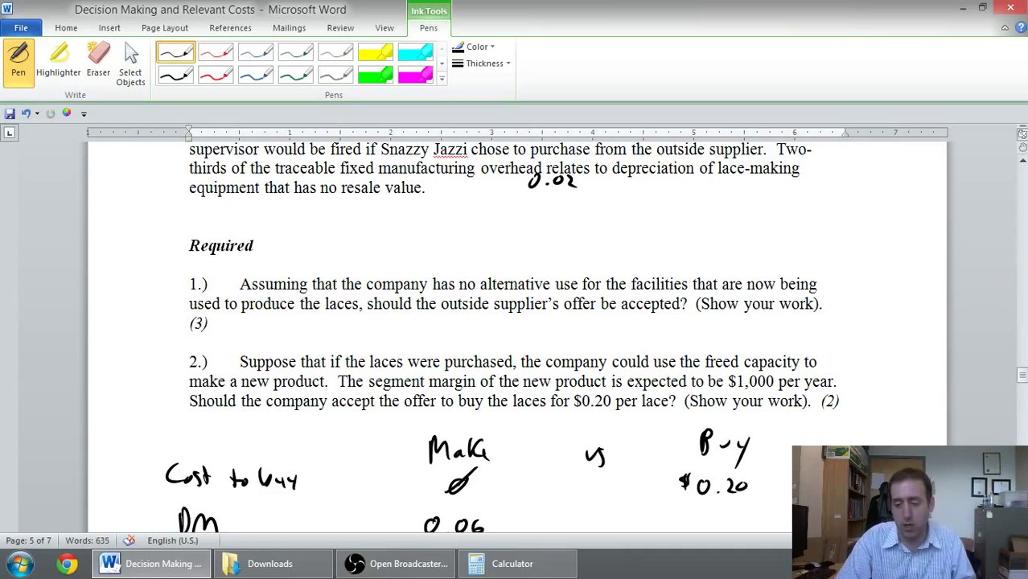
{"action": "scroll", "coordinate": [1003, 405], "scroll_direction": "down", "scroll_amount": 8}
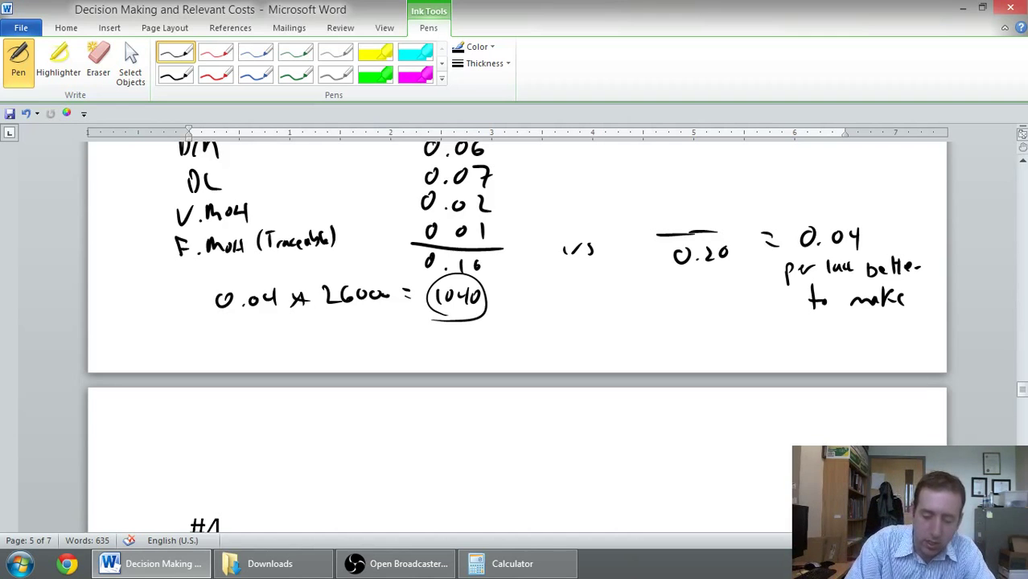
{"action": "mouse_move", "coordinate": [576, 285]}
{"action": "left_mouse_down"}
{"action": "mouse_move", "coordinate": [568, 293]}
{"action": "mouse_move", "coordinate": [627, 299]}
{"action": "mouse_move", "coordinate": [695, 280]}
{"action": "mouse_move", "coordinate": [705, 295]}
{"action": "mouse_move", "coordinate": [726, 289]}
{"action": "left_mouse_up"}
{"action": "left_click_drag", "start_coordinate": [716, 296], "coordinate": [762, 294]}
{"action": "left_click_drag", "start_coordinate": [768, 286], "coordinate": [767, 287]}
{"action": "mouse_move", "coordinate": [573, 315]}
{"action": "left_mouse_down"}
{"action": "mouse_move", "coordinate": [585, 332]}
{"action": "mouse_move", "coordinate": [655, 309]}
{"action": "mouse_move", "coordinate": [668, 331]}
{"action": "mouse_move", "coordinate": [731, 324]}
{"action": "left_mouse_up"}
{"action": "mouse_move", "coordinate": [741, 311]}
{"action": "left_mouse_down"}
{"action": "mouse_move", "coordinate": [741, 322]}
{"action": "mouse_move", "coordinate": [750, 312]}
{"action": "mouse_move", "coordinate": [777, 322]}
{"action": "left_mouse_up"}
- Draw a total line under the (1000) opportunity cost, write 40 beneath it, and double-underline the result
{"action": "left_click_drag", "start_coordinate": [723, 328], "coordinate": [791, 326]}
{"action": "left_click_drag", "start_coordinate": [749, 335], "coordinate": [762, 342]}
{"action": "left_click_drag", "start_coordinate": [774, 337], "coordinate": [772, 338]}
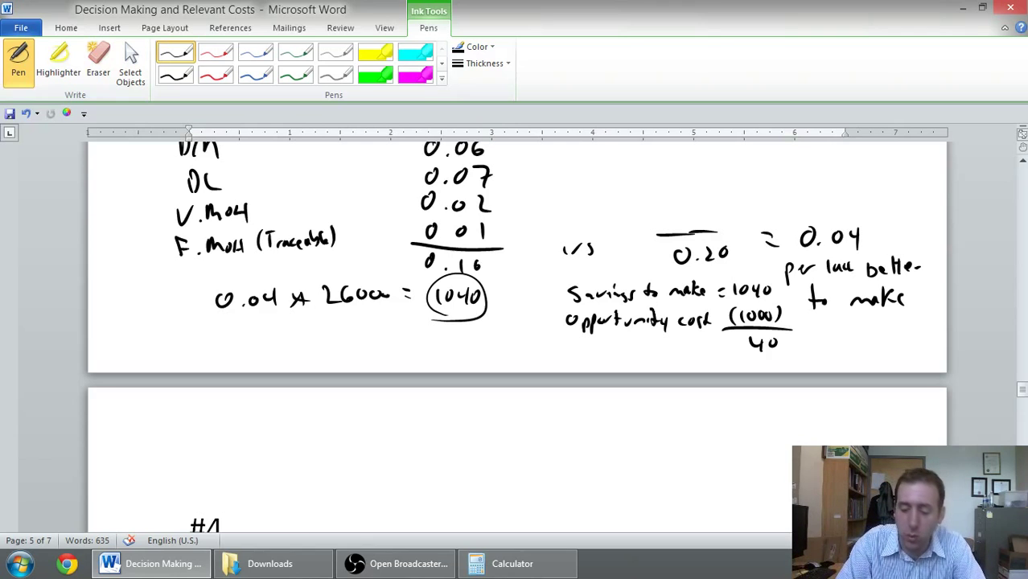
{"action": "left_click_drag", "start_coordinate": [732, 351], "coordinate": [798, 350]}
{"action": "left_click_drag", "start_coordinate": [734, 359], "coordinate": [788, 357]}
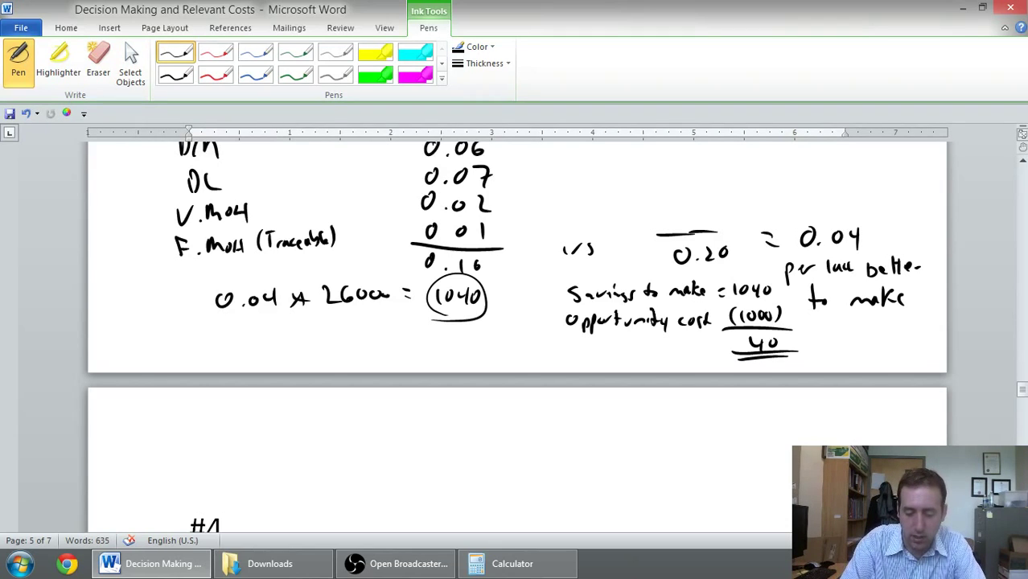
- Label the 40 result "Advantage to make" and mark the opportunity cost calculation as "b.)"
{"action": "mouse_move", "coordinate": [566, 352]}
{"action": "left_mouse_down"}
{"action": "mouse_move", "coordinate": [577, 335]}
{"action": "mouse_move", "coordinate": [608, 351]}
{"action": "mouse_move", "coordinate": [713, 346]}
{"action": "left_mouse_up"}
{"action": "left_click", "coordinate": [652, 339]}
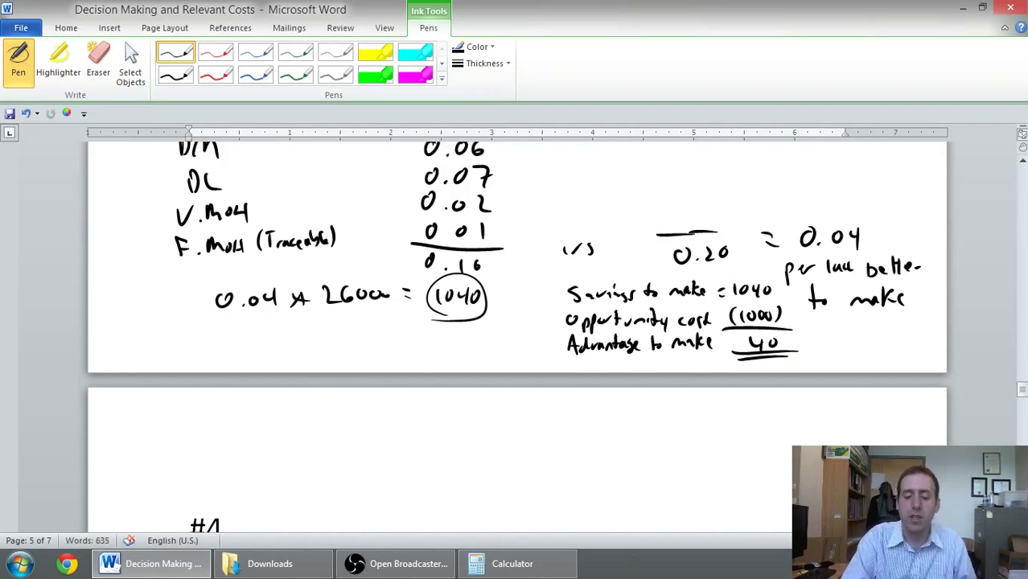
{"action": "mouse_move", "coordinate": [521, 280]}
{"action": "left_mouse_down"}
{"action": "mouse_move", "coordinate": [523, 307]}
{"action": "mouse_move", "coordinate": [532, 294]}
{"action": "mouse_move", "coordinate": [540, 310]}
{"action": "left_mouse_up"}
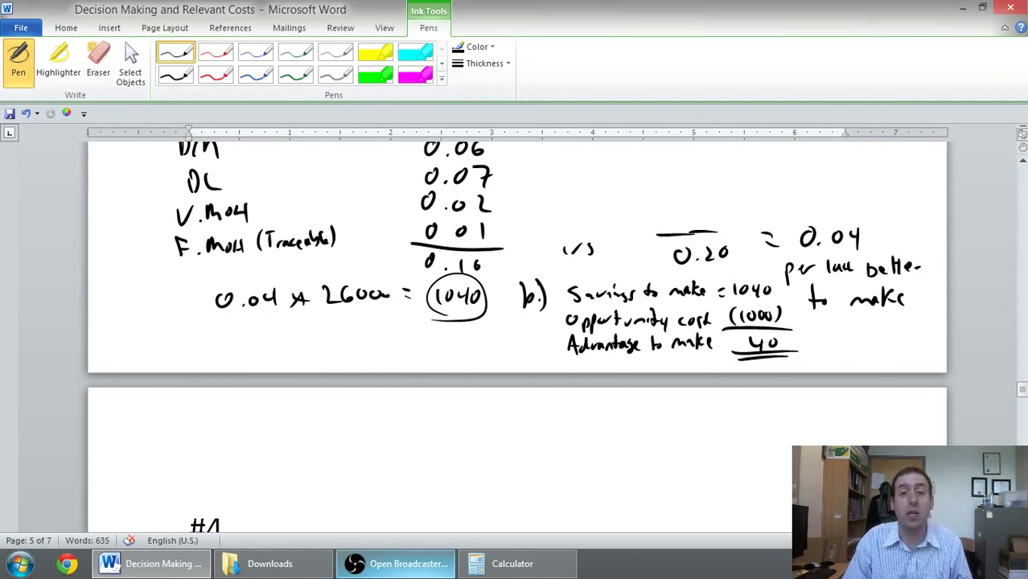
{"action": "left_click", "coordinate": [413, 566]}
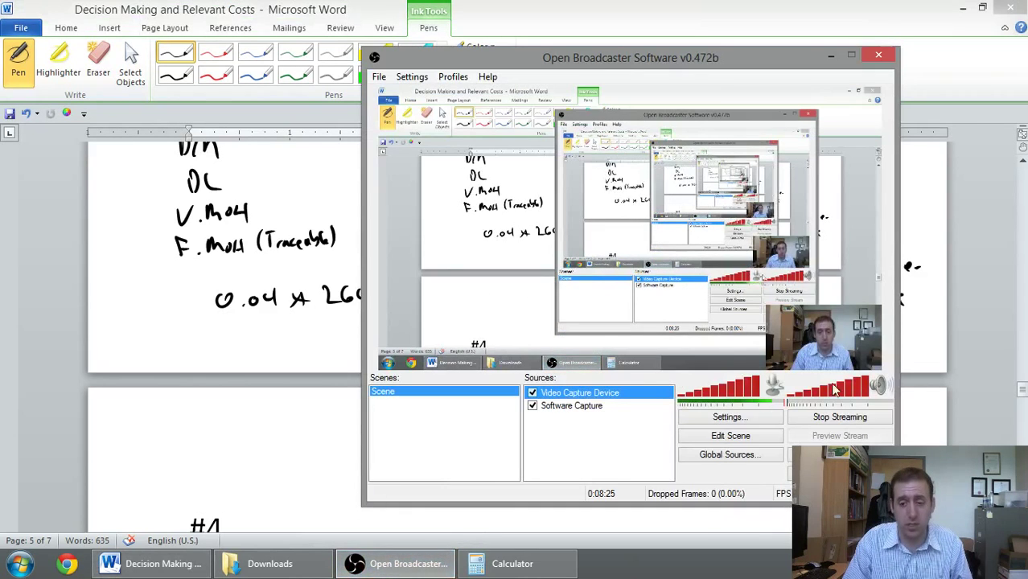